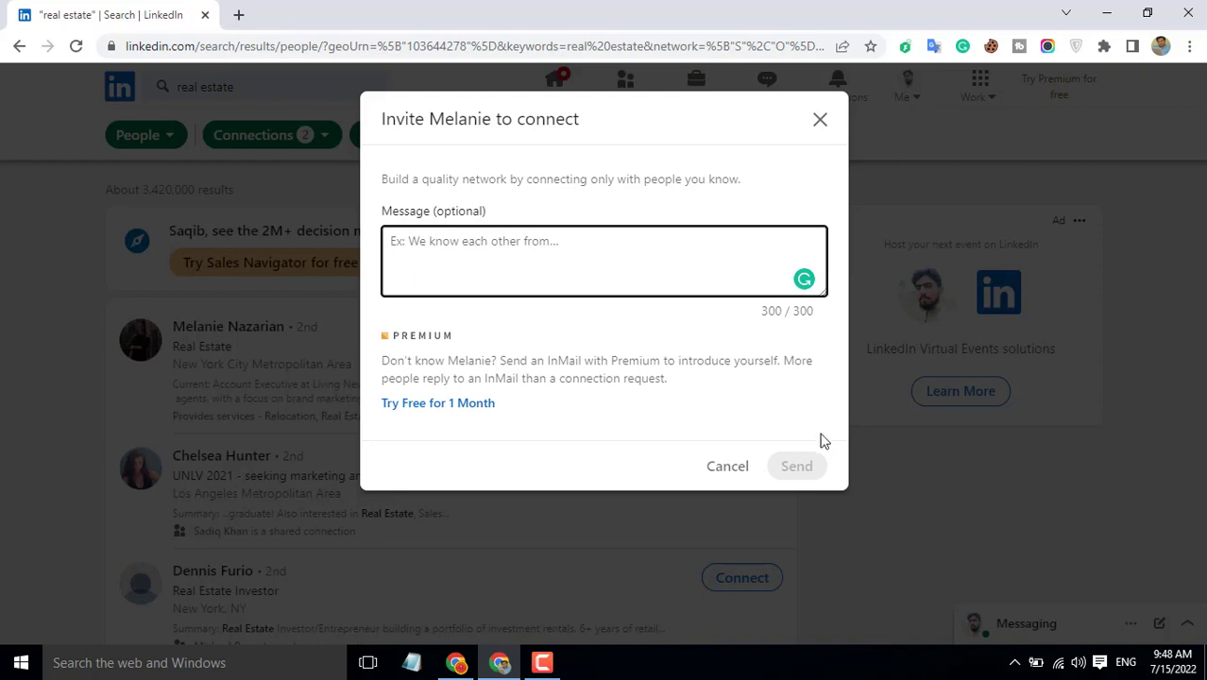
Step: Dismiss both invitation prompts for the first real estate result without sending a connection request
{"action": "left_click", "coordinate": [818, 123]}
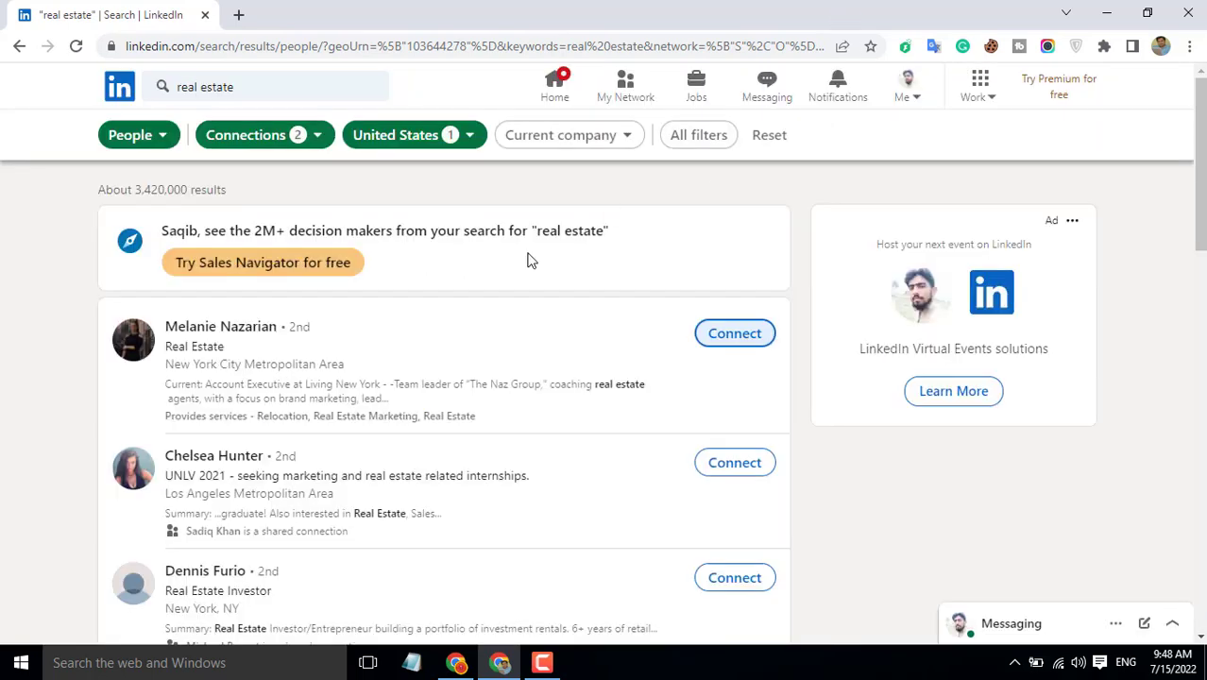
{"action": "left_click", "coordinate": [740, 345]}
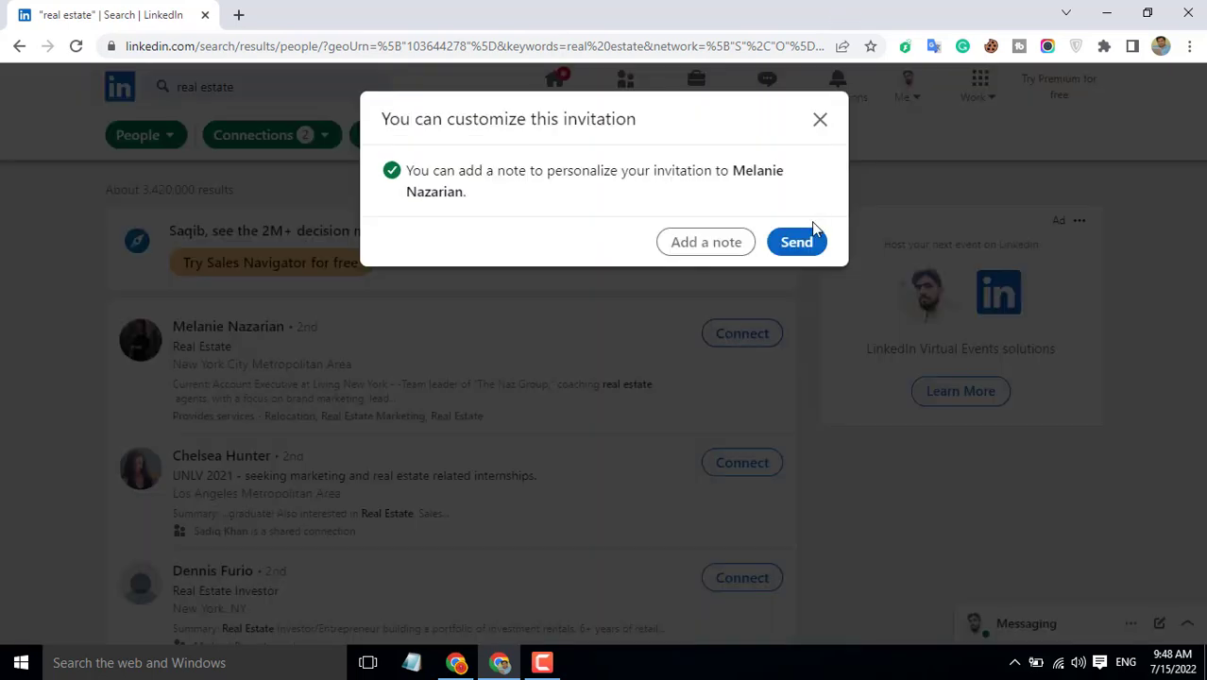
{"action": "left_click", "coordinate": [819, 121]}
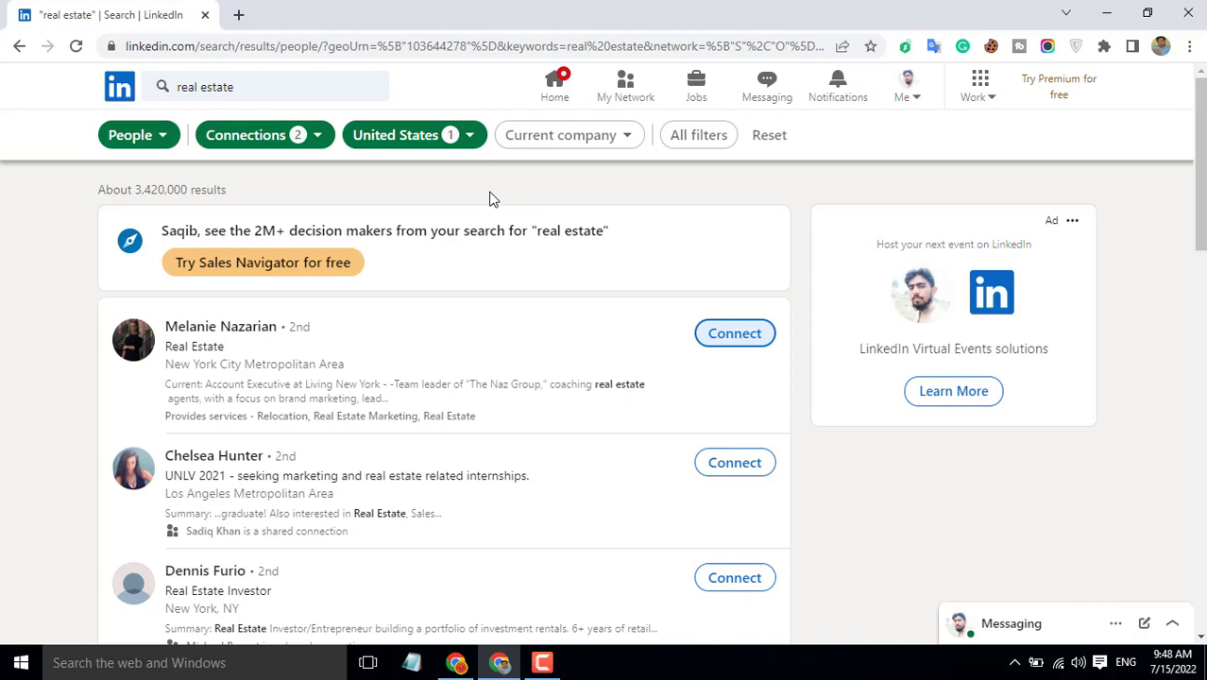
Step: Google 'linkedin helper' in a new tab and go to the Linked Helper site's download area
{"action": "left_click", "coordinate": [241, 24]}
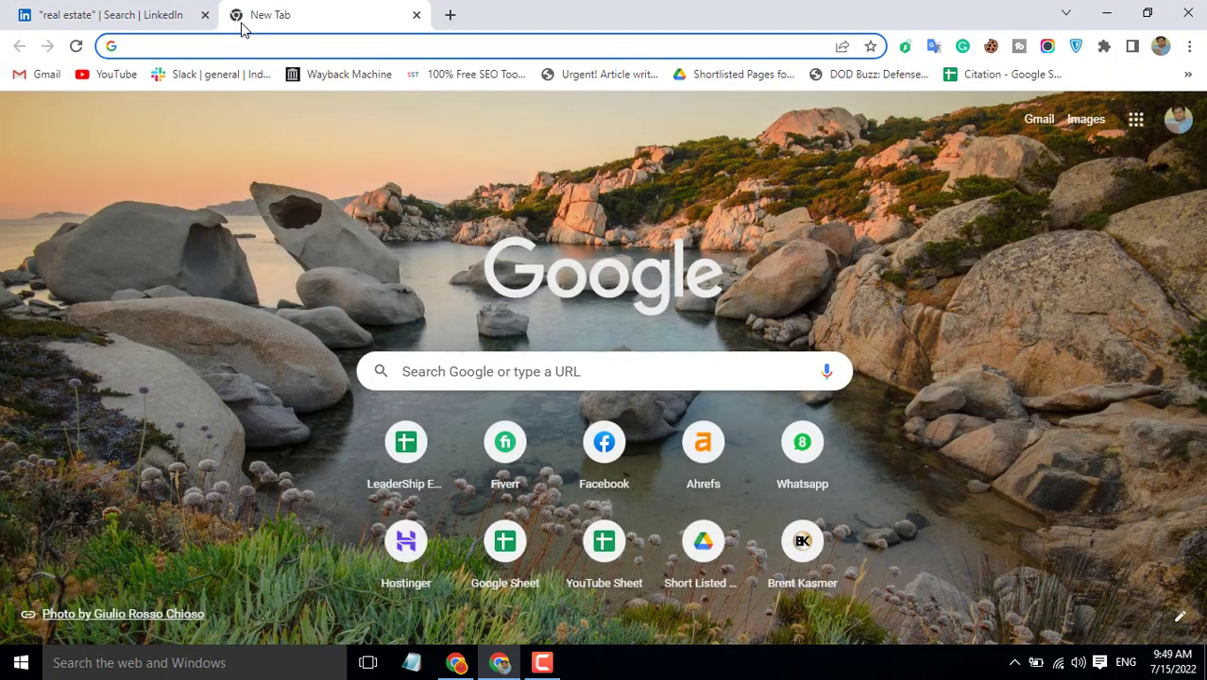
{"action": "type", "text": "linkedin"}
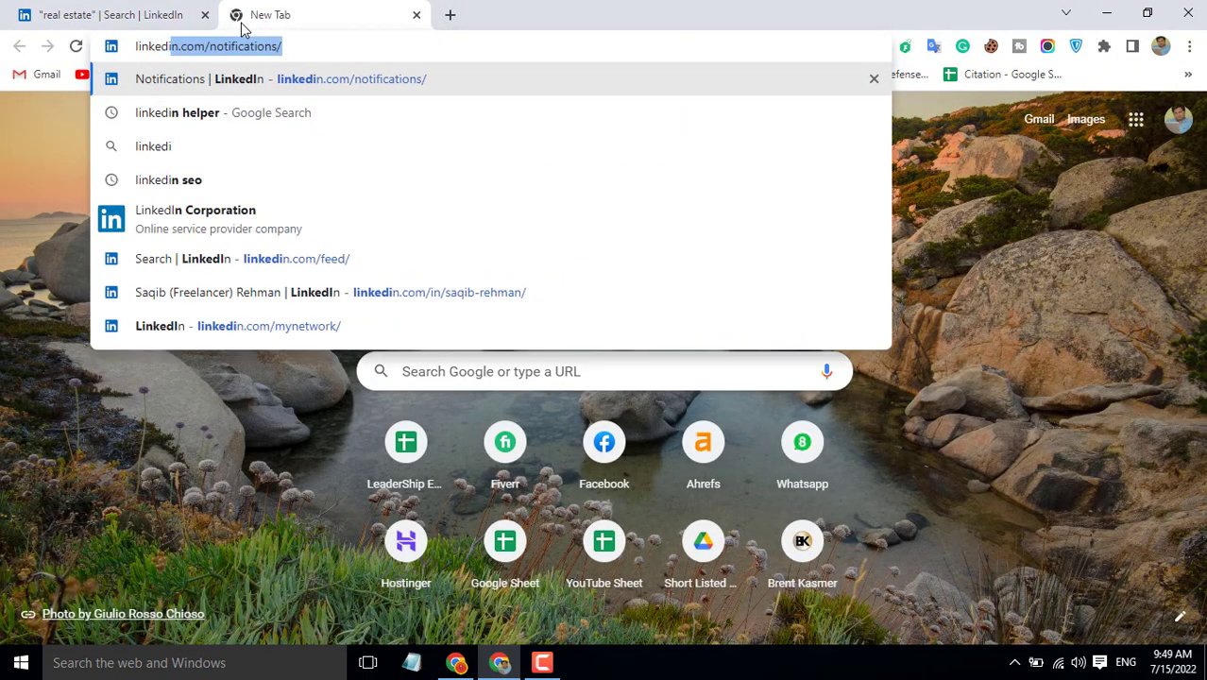
{"action": "type", "text": " helper"}
{"action": "key", "text": "Return"}
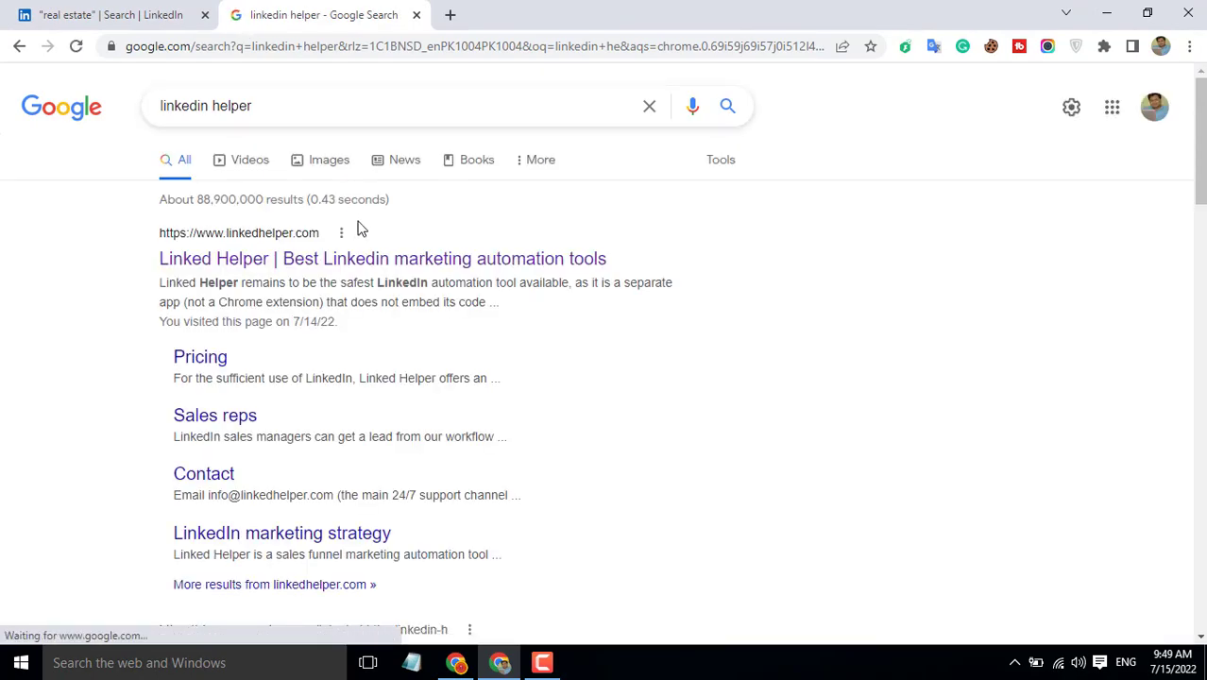
{"action": "left_click", "coordinate": [344, 260]}
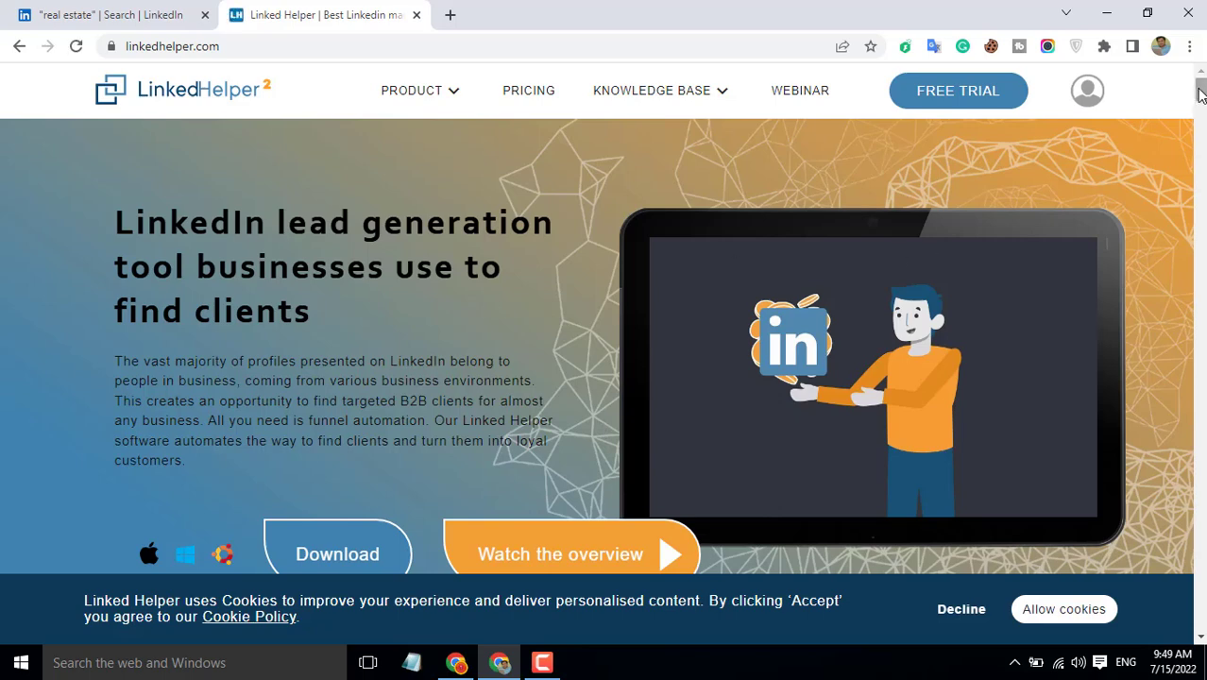
{"action": "scroll", "coordinate": [763, 253], "scroll_direction": "down", "scroll_amount": 3}
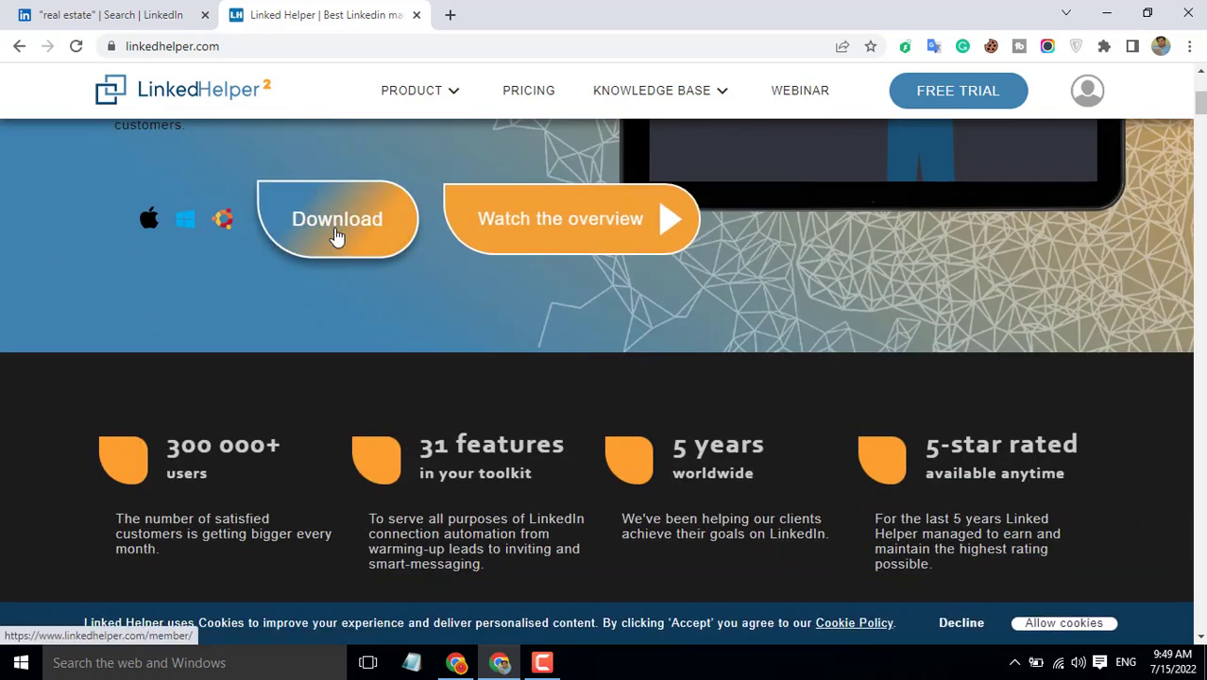
{"action": "left_click", "coordinate": [337, 237]}
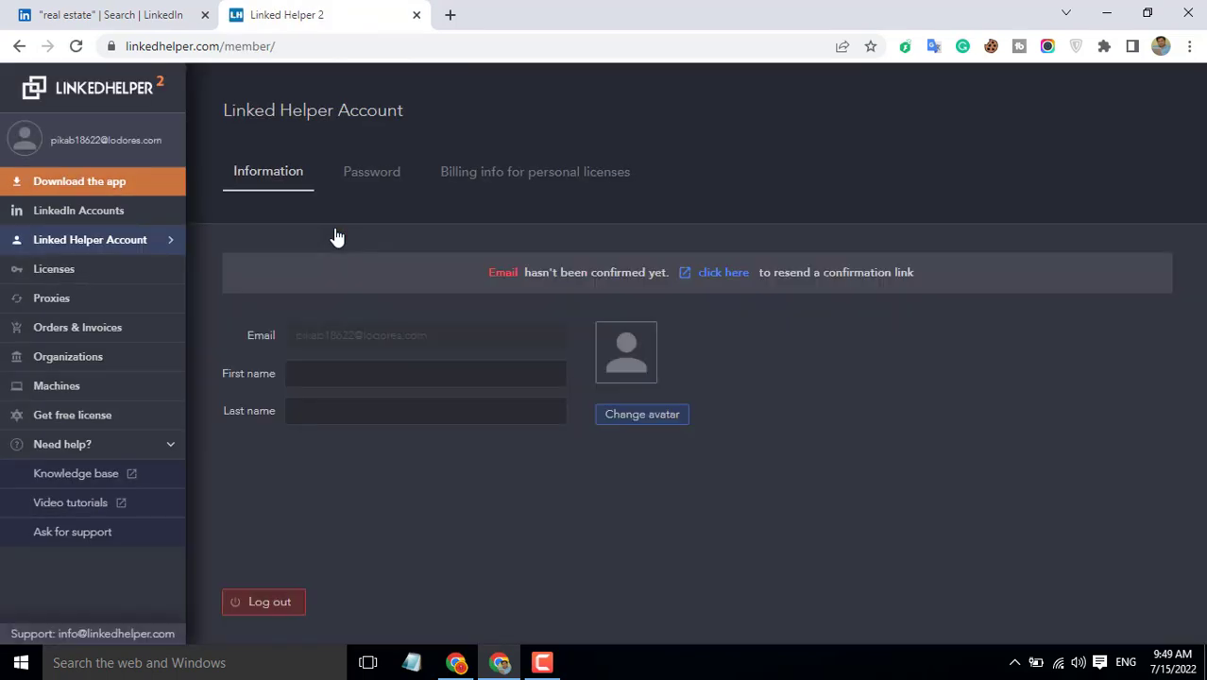
Step: Log out, then sign up for a new Linked Helper account accepting the terms and conditions
{"action": "left_click", "coordinate": [266, 601]}
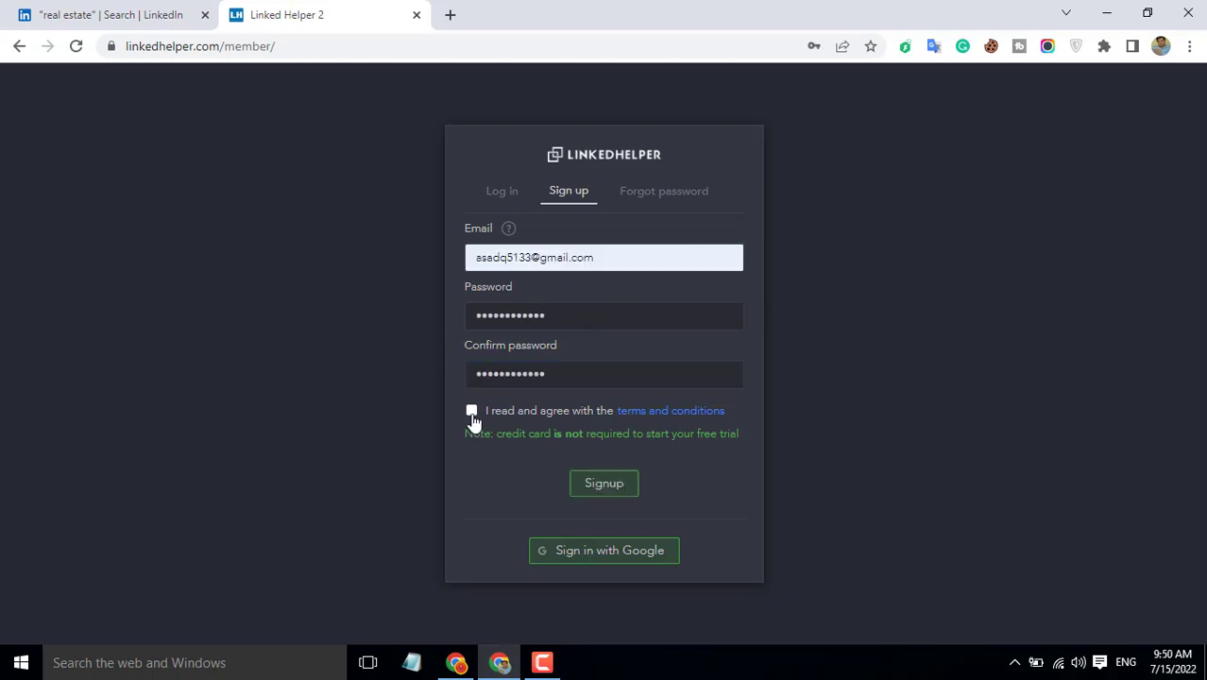
{"action": "left_click", "coordinate": [471, 414]}
{"action": "left_click", "coordinate": [602, 487]}
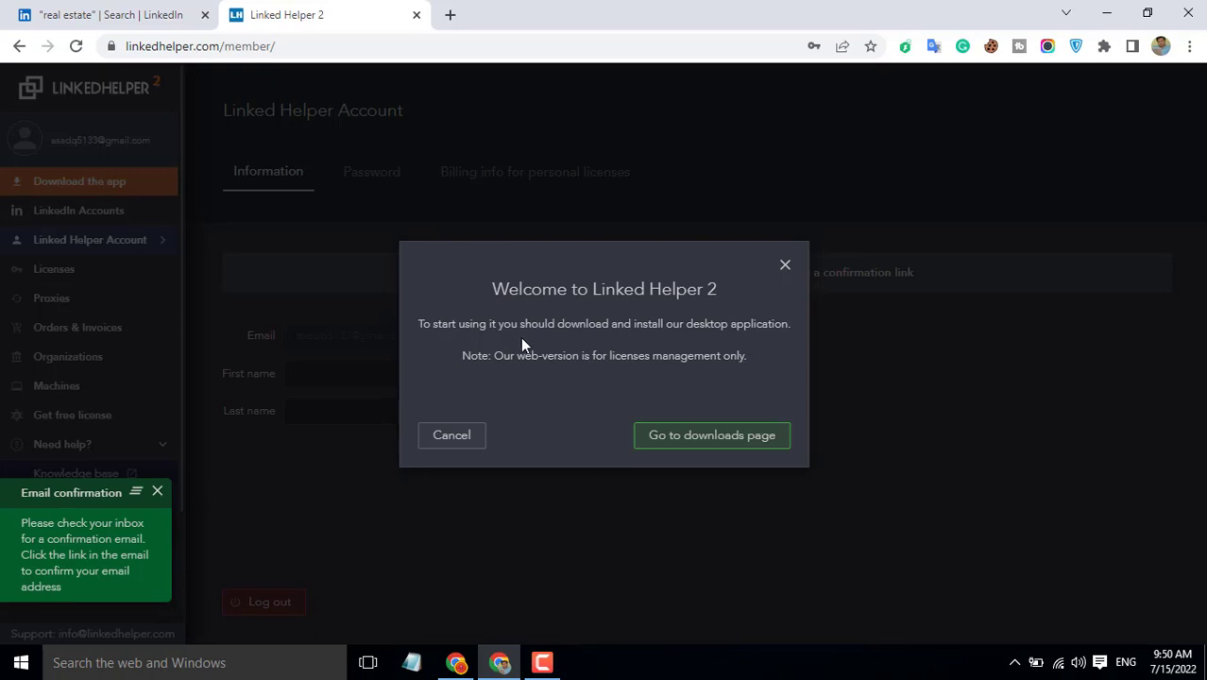
Step: Start the Windows installer download from the downloads page, then pause it
{"action": "left_click", "coordinate": [751, 436]}
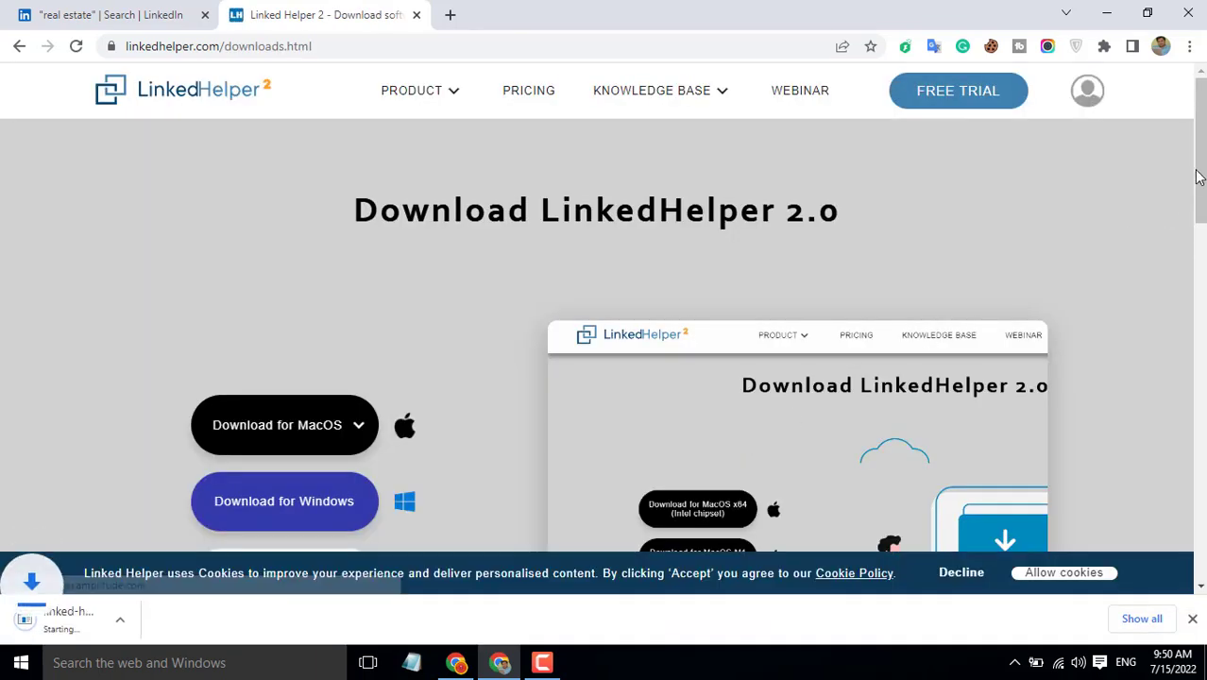
{"action": "scroll", "coordinate": [708, 312], "scroll_direction": "down", "scroll_amount": 1}
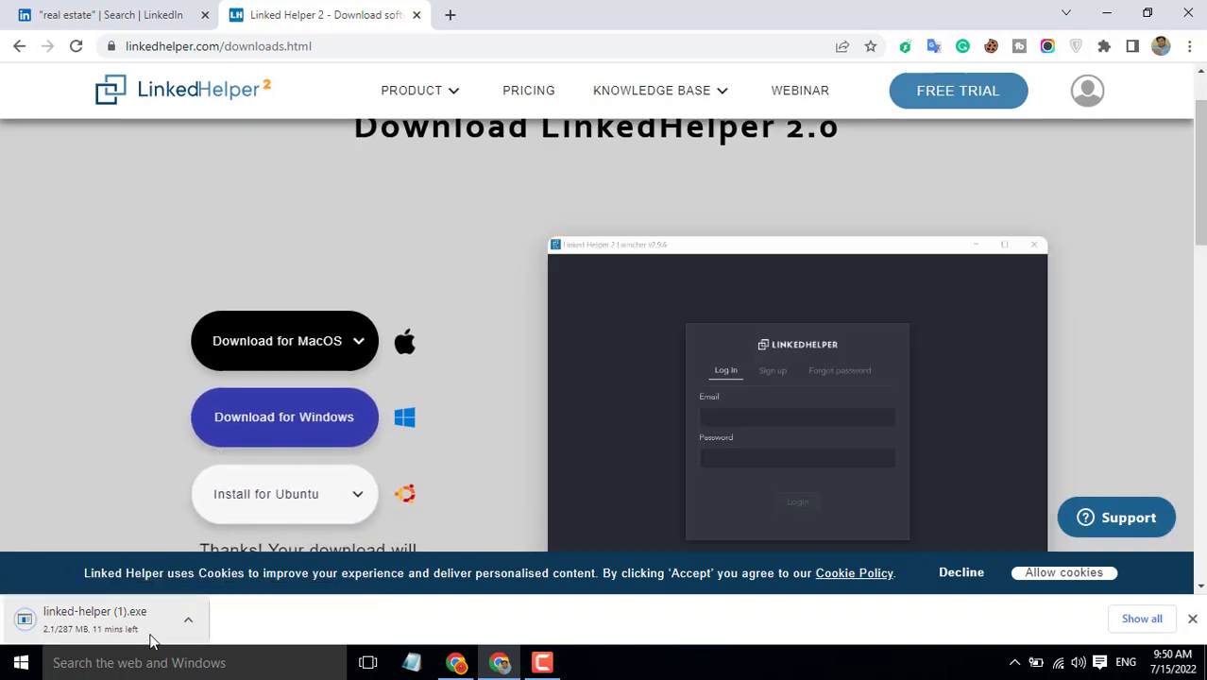
{"action": "left_click", "coordinate": [192, 618]}
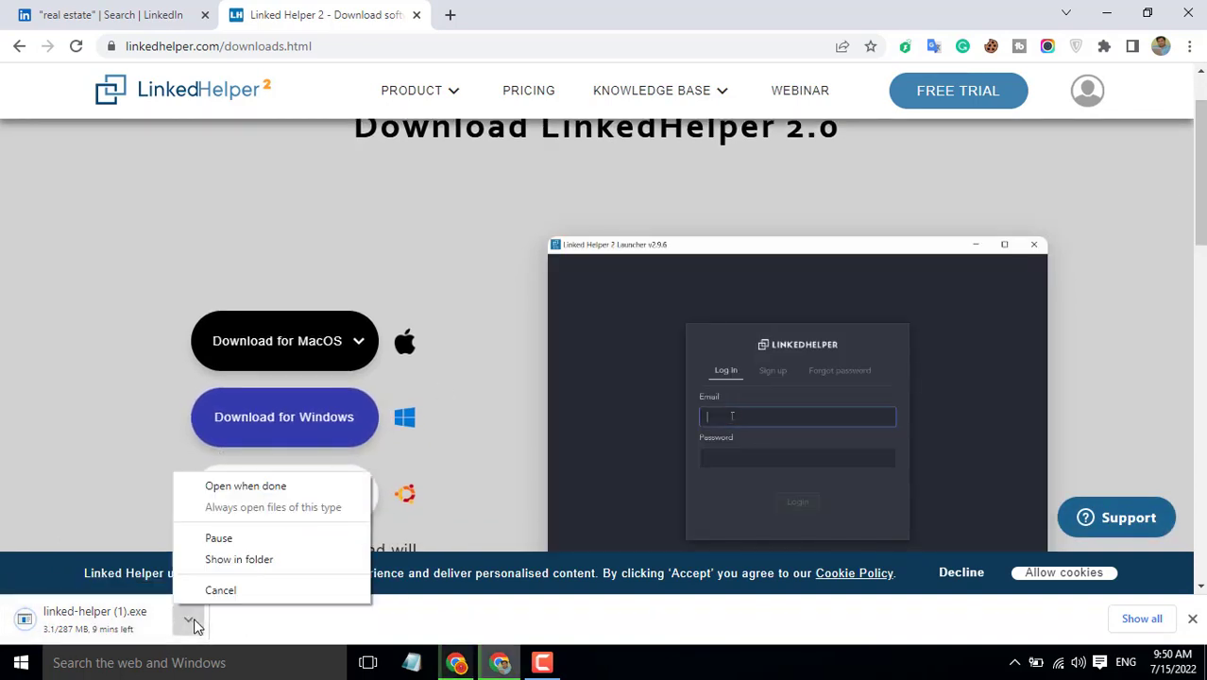
{"action": "left_click", "coordinate": [219, 538]}
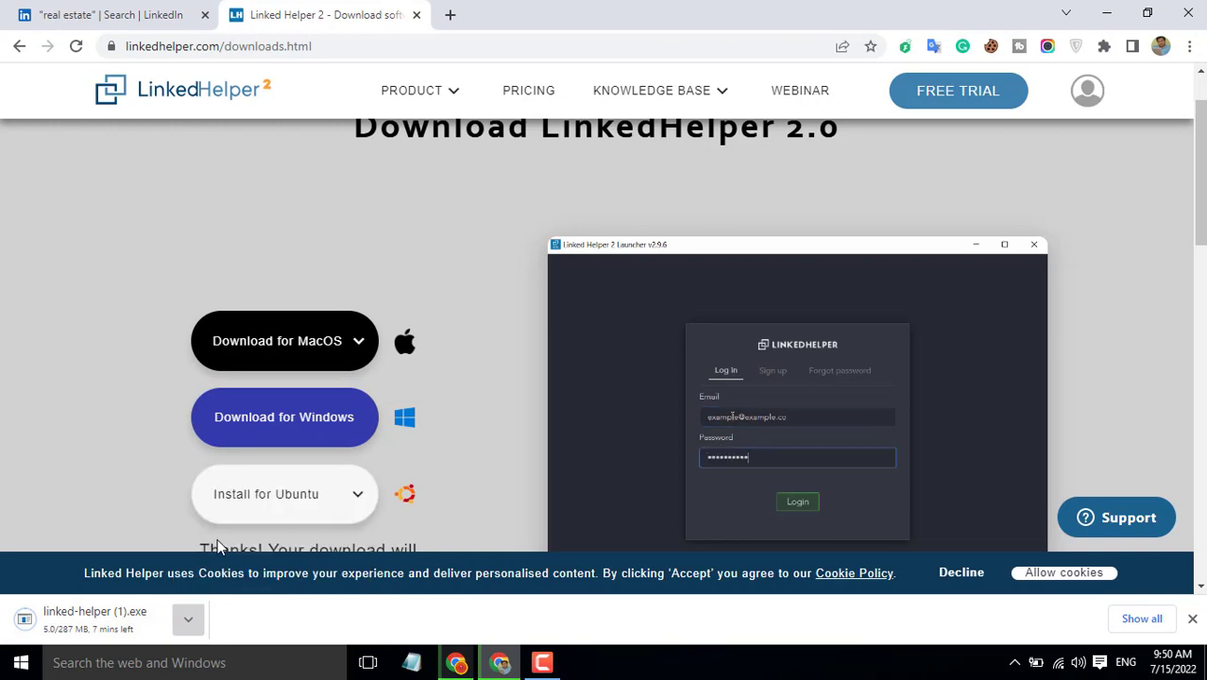
{"action": "left_click", "coordinate": [189, 618]}
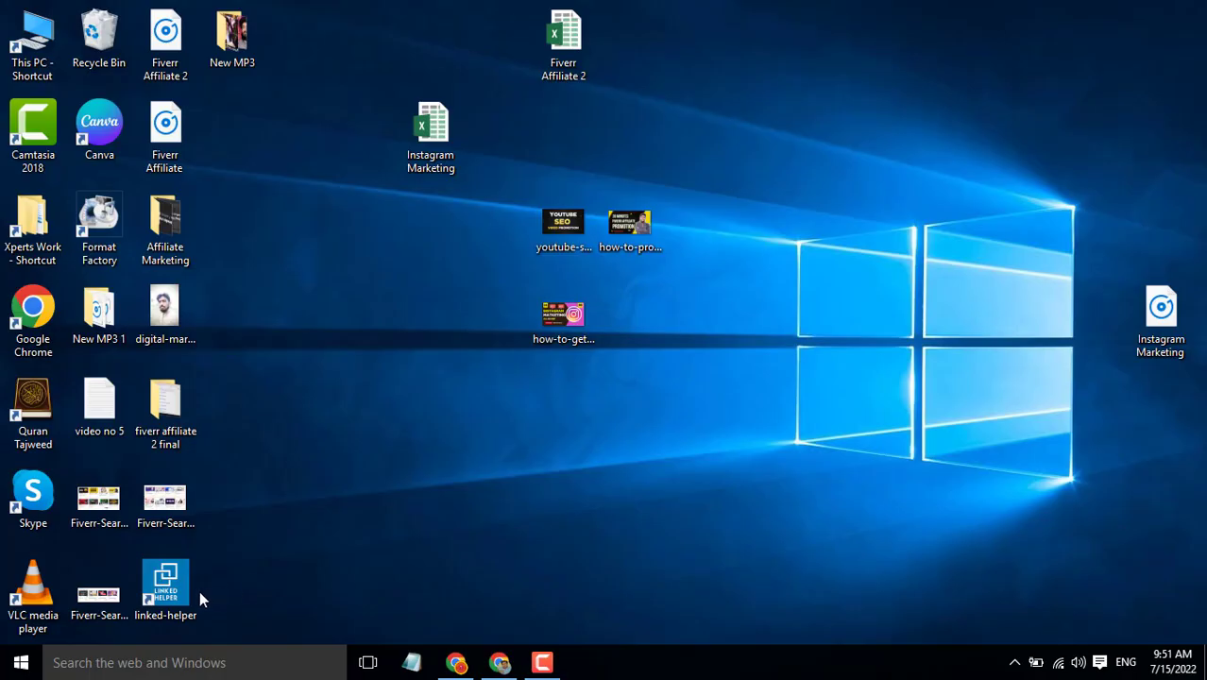
Step: Move the linked-helper shortcut to the desktop centre and launch Linked Helper 2 from it
{"action": "left_click_drag", "start_coordinate": [196, 593], "coordinate": [453, 417]}
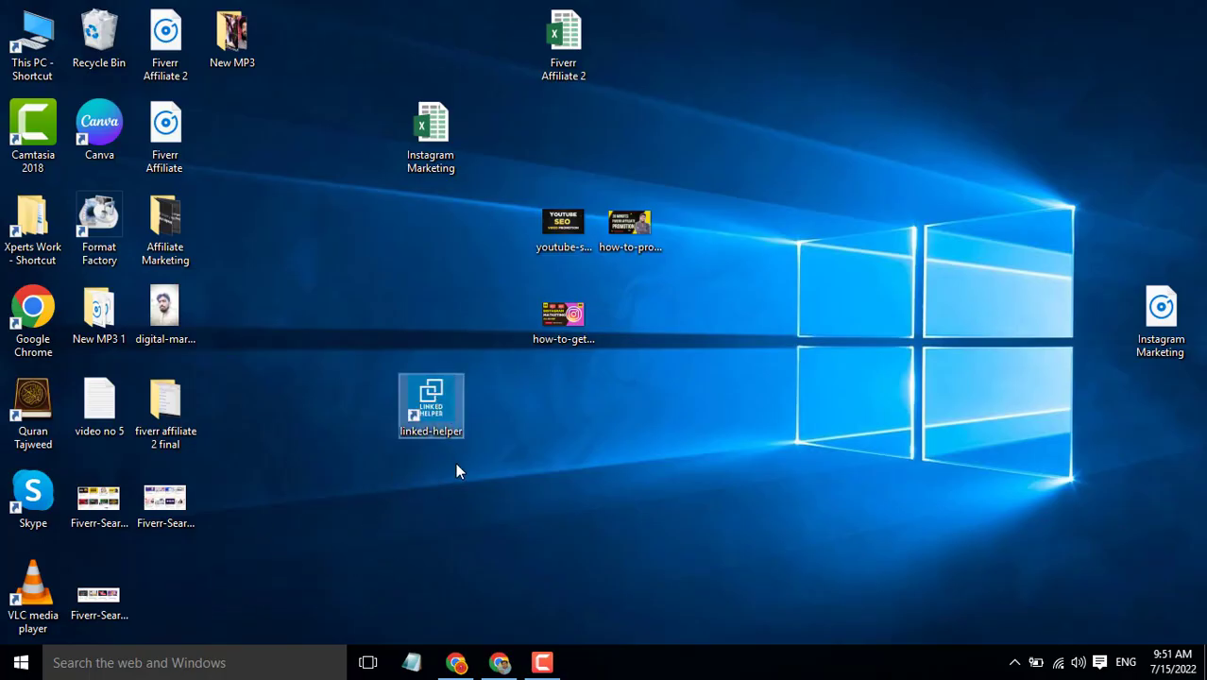
{"action": "double_click", "coordinate": [437, 393]}
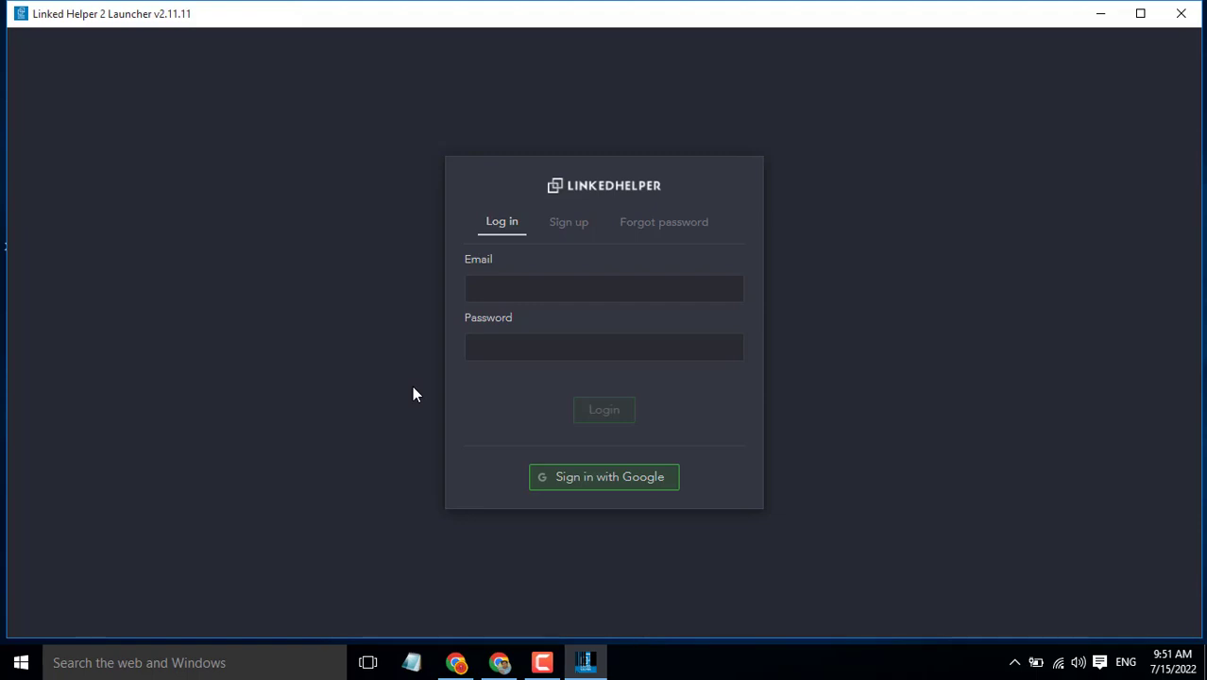
Step: Log in to the Linked Helper launcher with the account email and password
{"action": "left_click", "coordinate": [529, 286]}
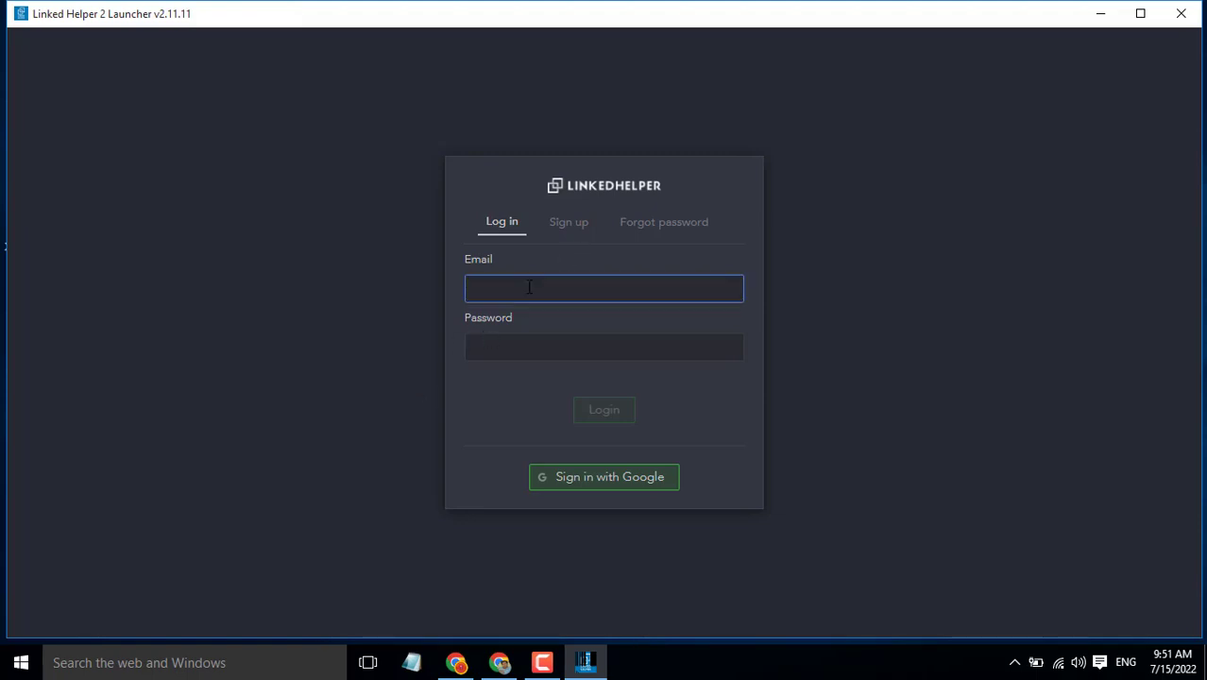
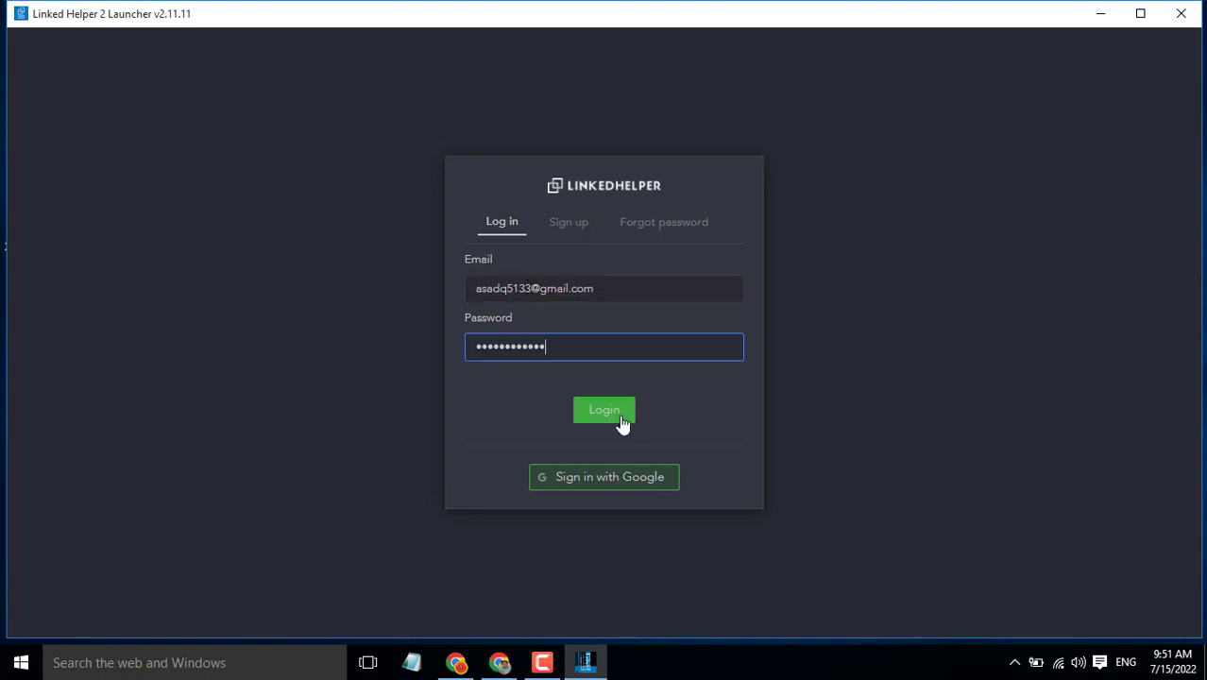
{"action": "left_click", "coordinate": [621, 421]}
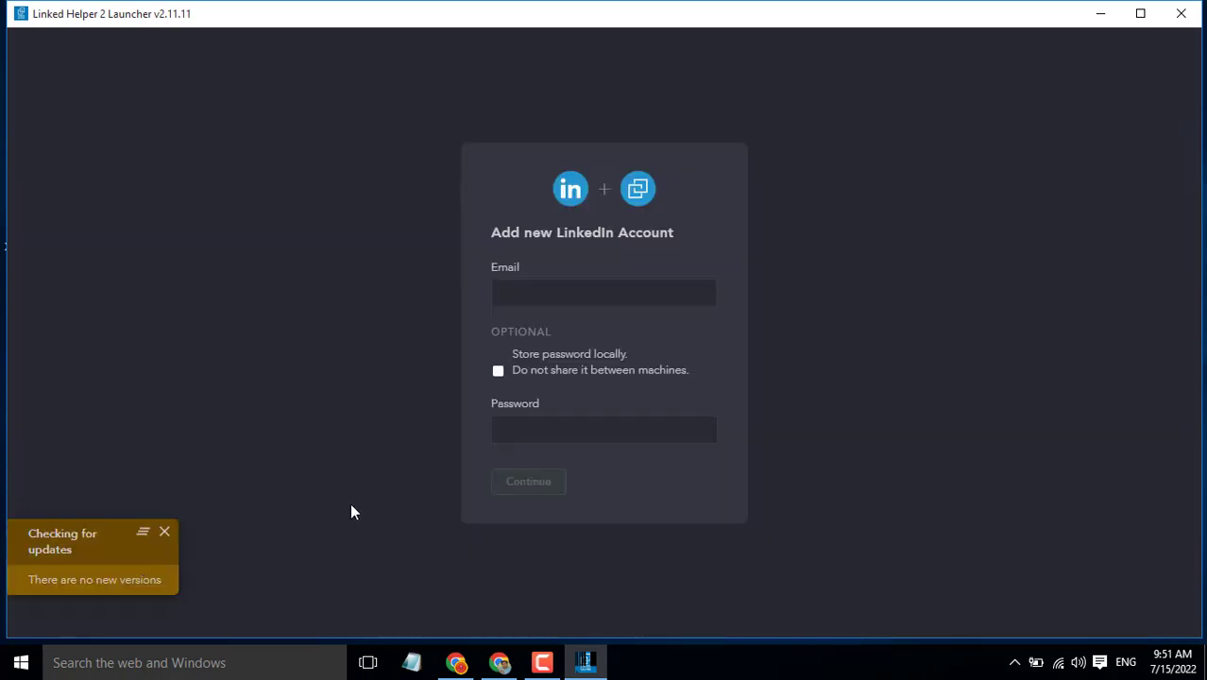
Step: Add a LinkedIn account by entering its e-mail and password and submitting
{"action": "left_click", "coordinate": [563, 293]}
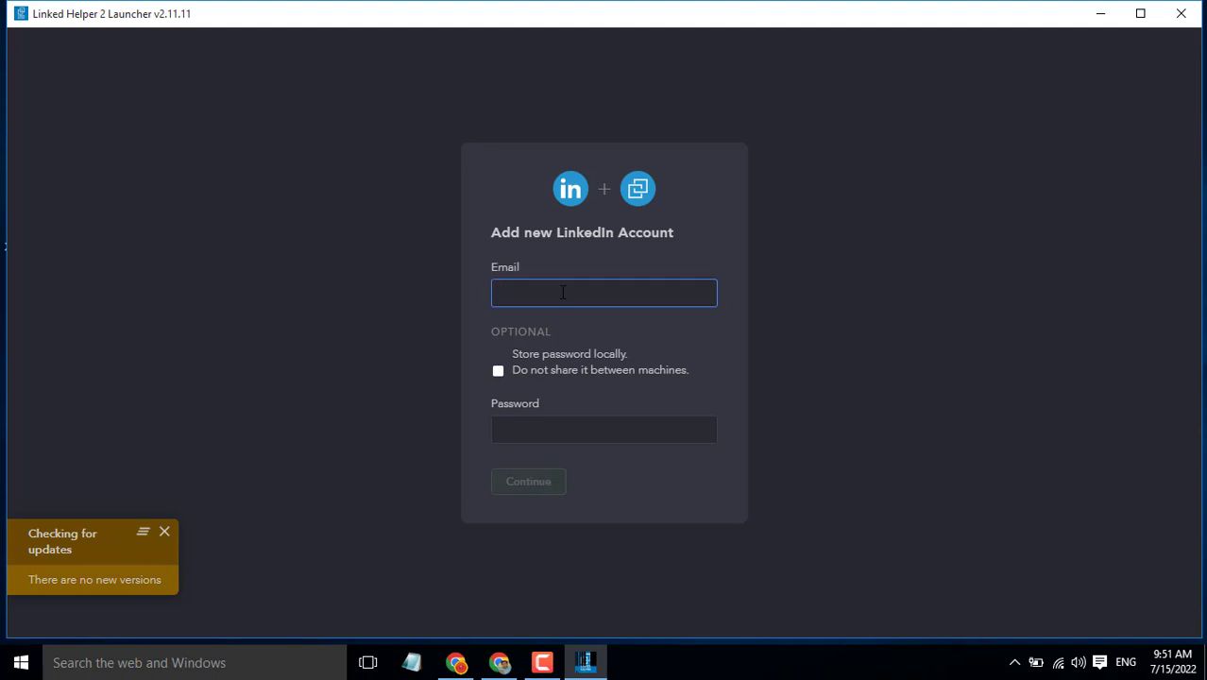
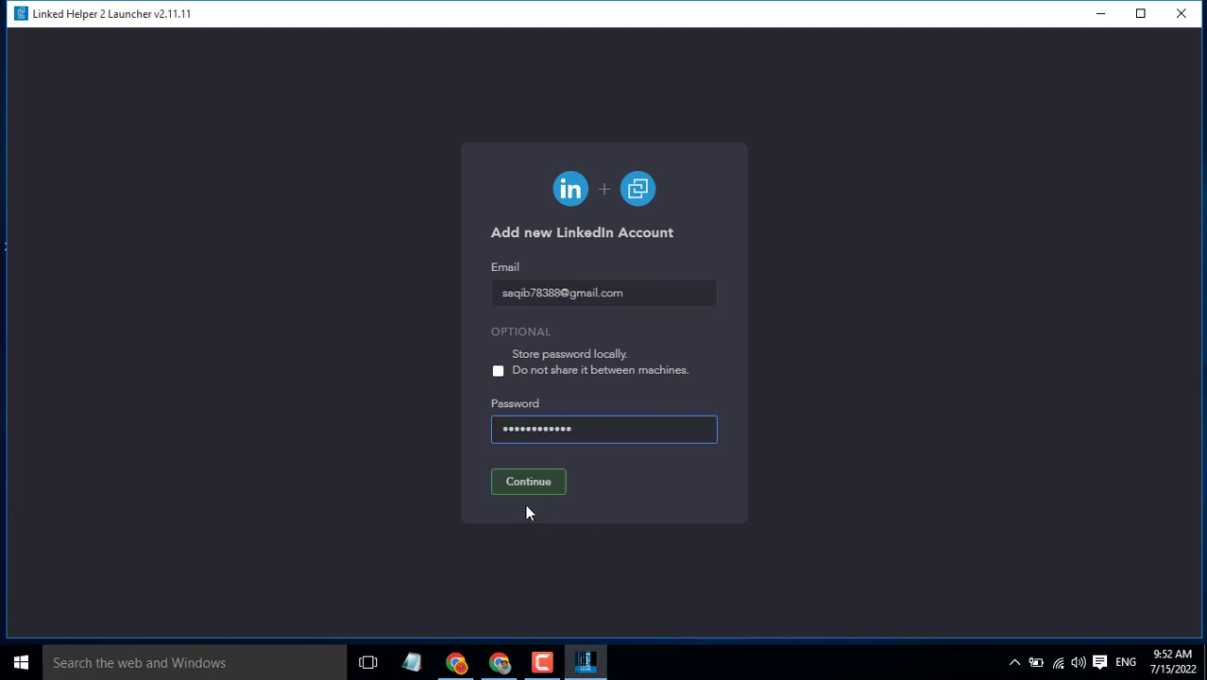
{"action": "left_click", "coordinate": [531, 483]}
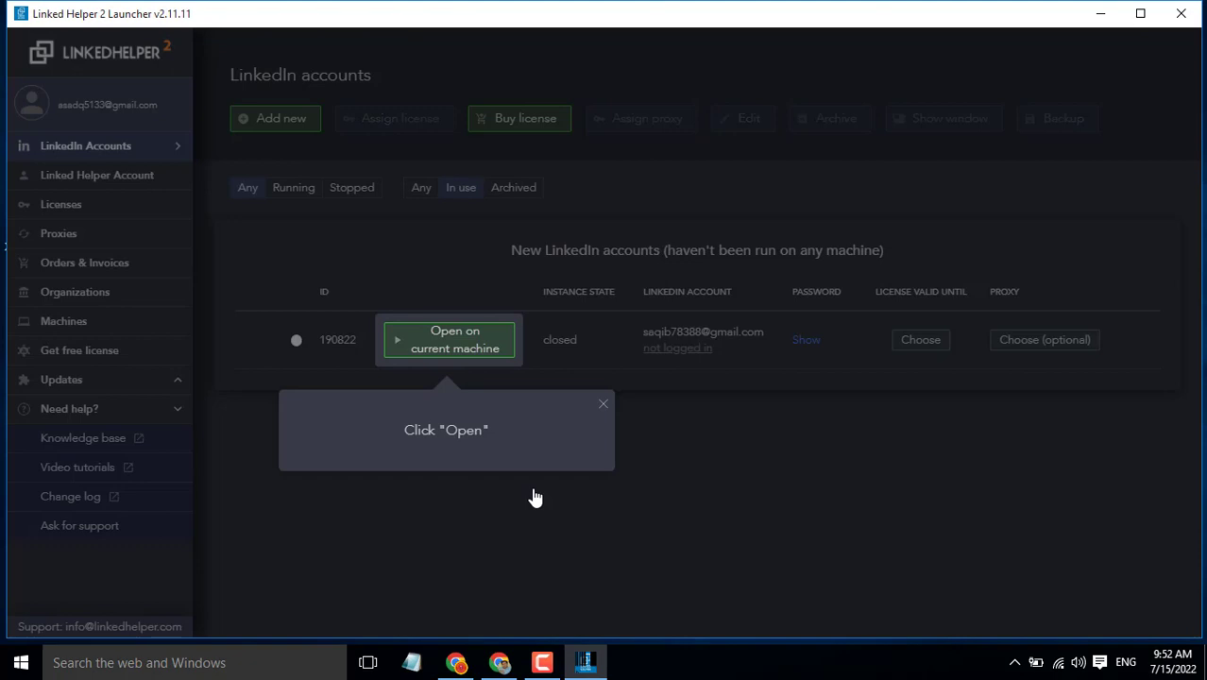
Step: Abort the tour, open instance #190822 on this machine, and confirm Basic interface mode
{"action": "left_click", "coordinate": [604, 403]}
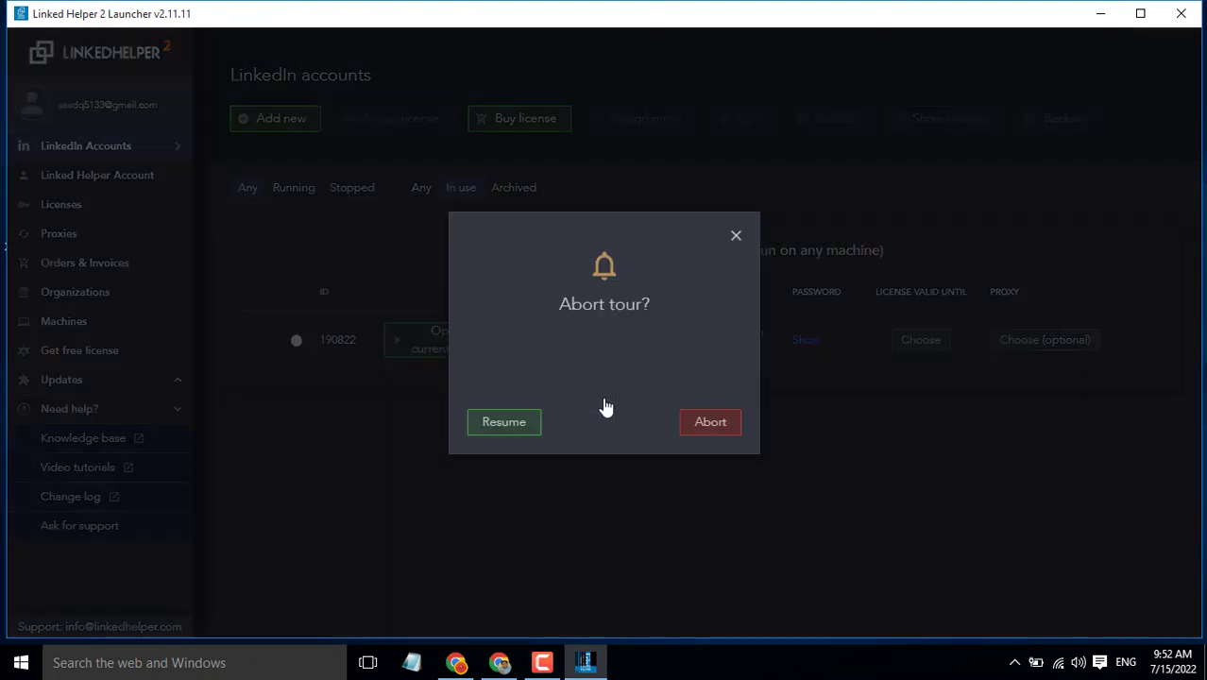
{"action": "left_click", "coordinate": [721, 426]}
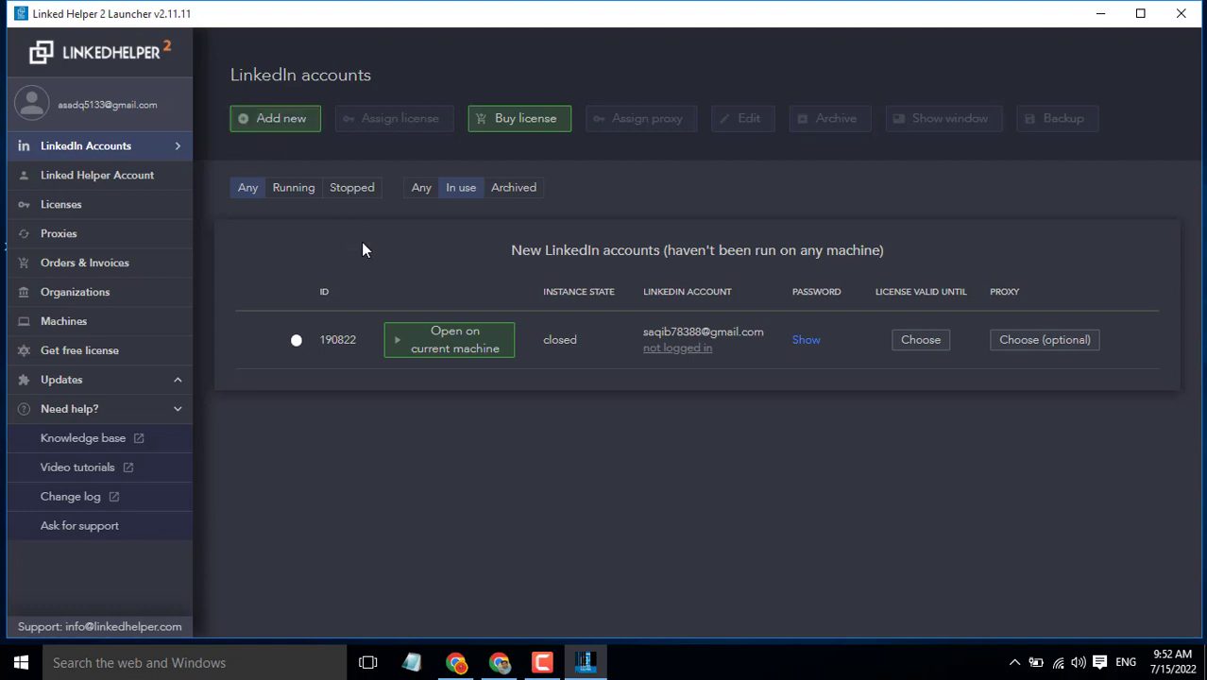
{"action": "left_click", "coordinate": [444, 349]}
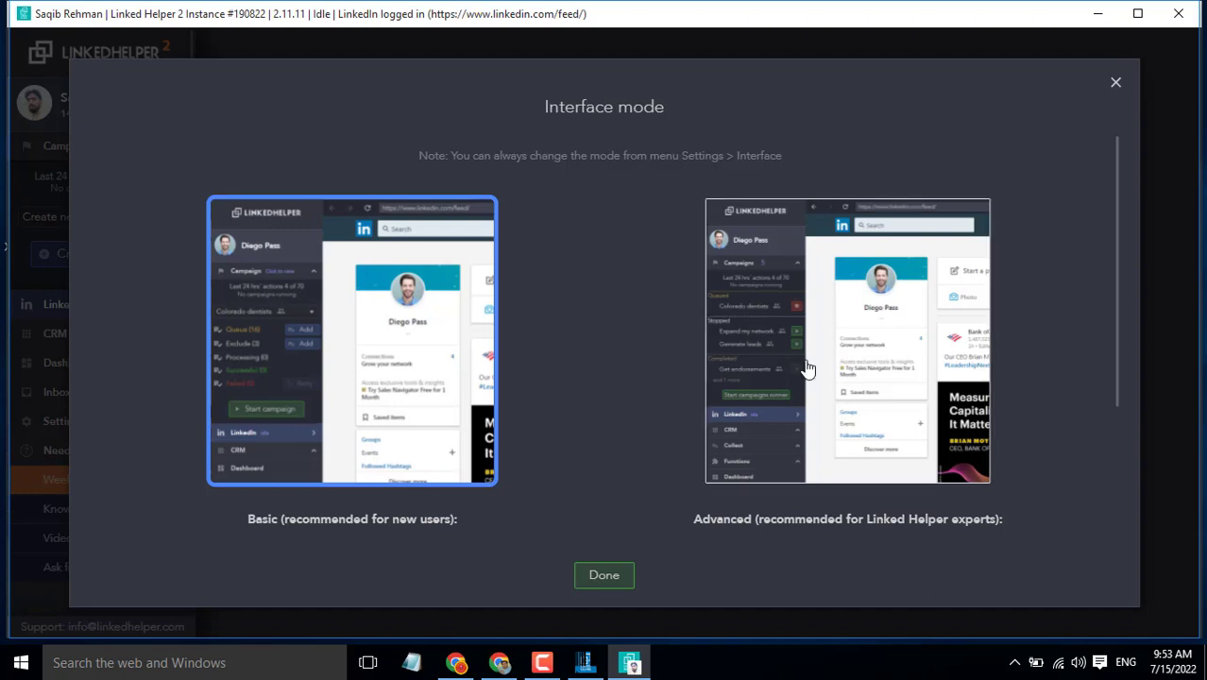
{"action": "left_click", "coordinate": [609, 585]}
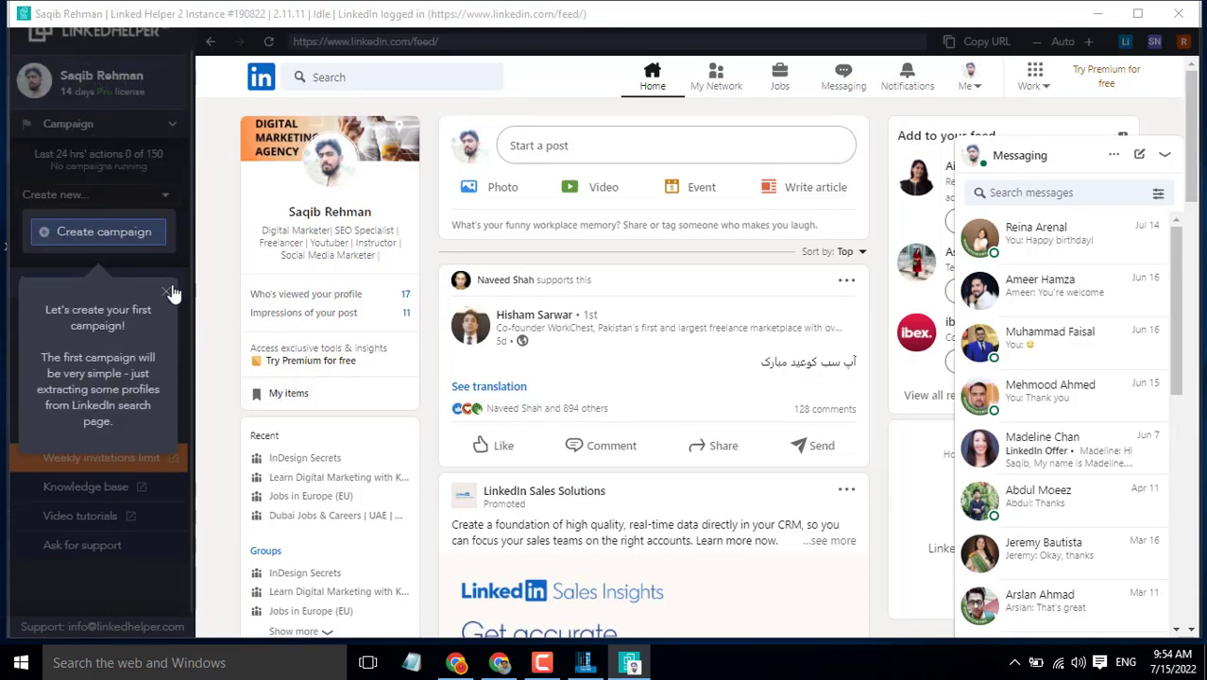
{"action": "left_click", "coordinate": [166, 291]}
Step: Confirm ending the tour and acknowledge the Attention notice, revealing Settings > Interface
{"action": "left_click", "coordinate": [740, 427]}
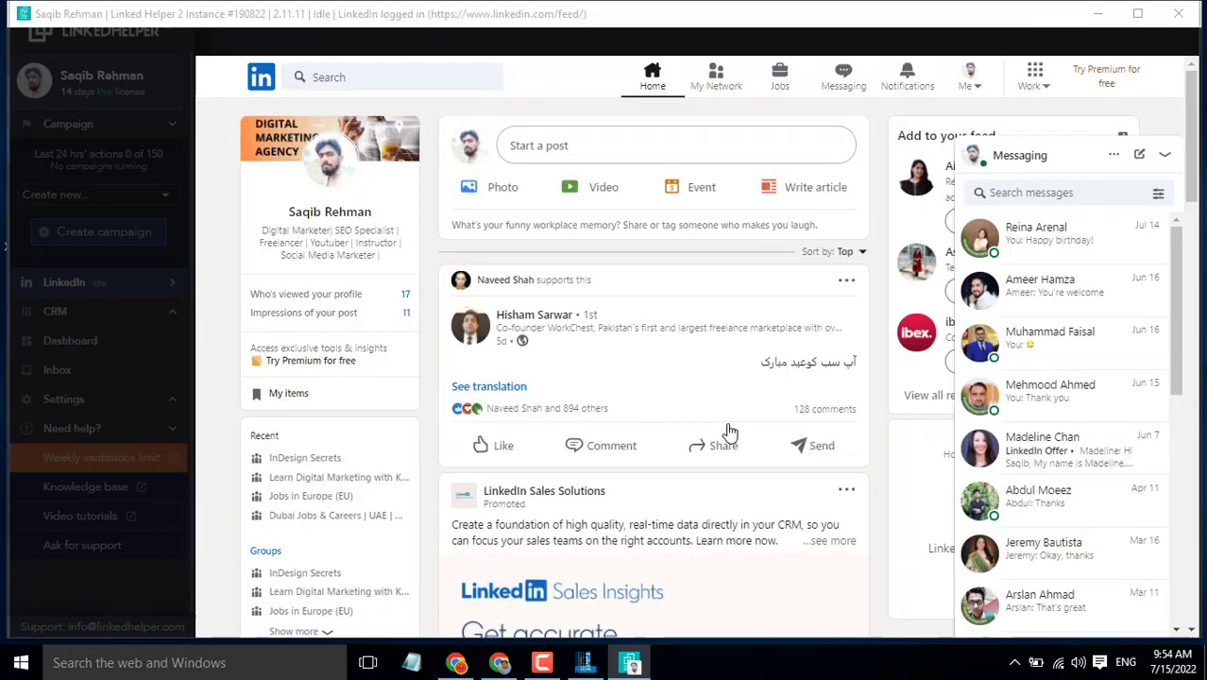
{"action": "left_click", "coordinate": [605, 444]}
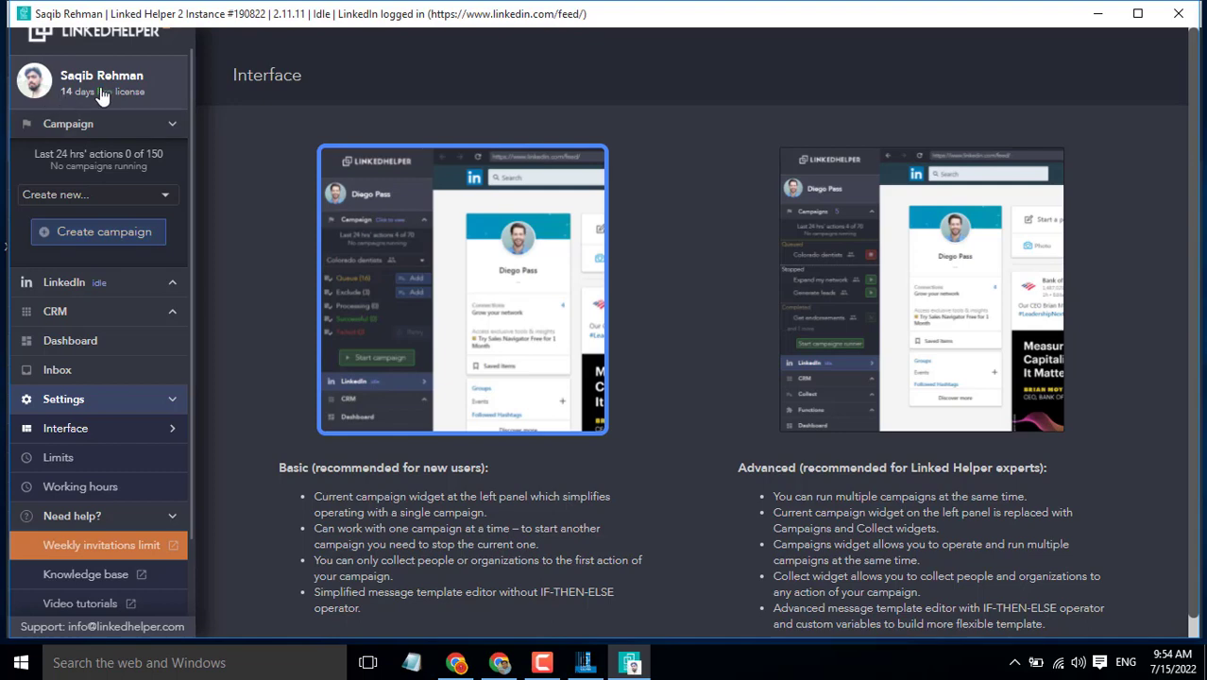
Step: Start a campaign named 'Connections' targeting People, and review the Invite & Follow Up template list
{"action": "left_click", "coordinate": [106, 236]}
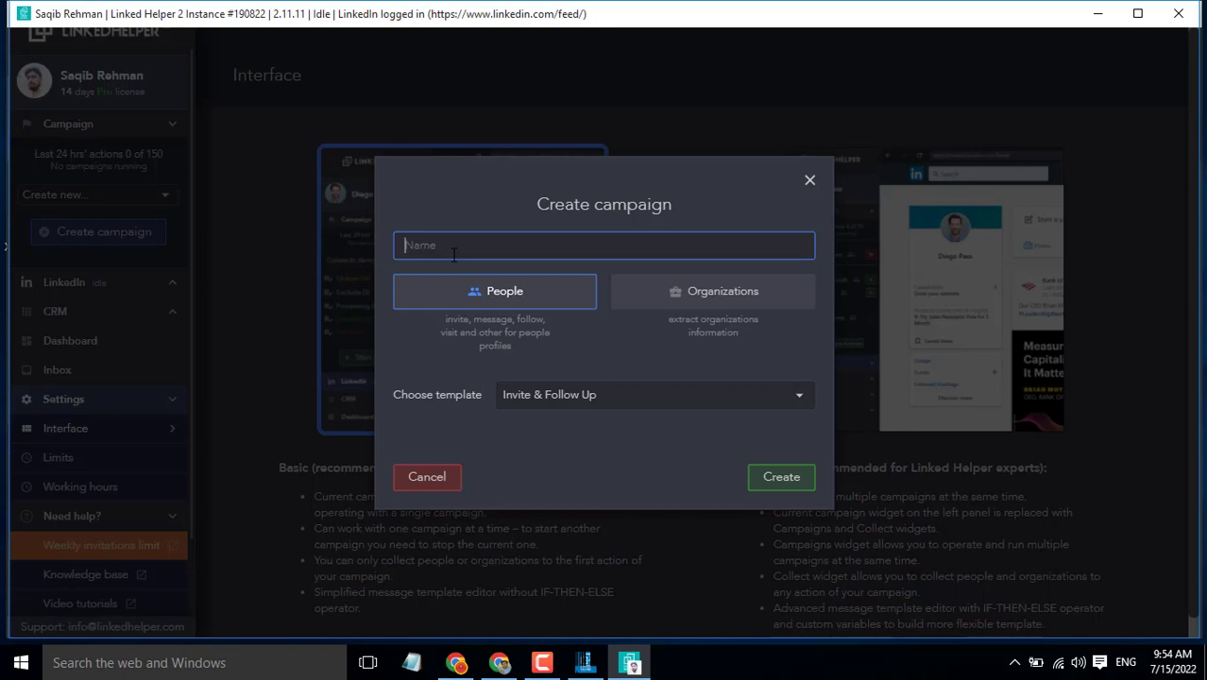
{"action": "type", "text": "Connections"}
{"action": "left_click", "coordinate": [725, 300]}
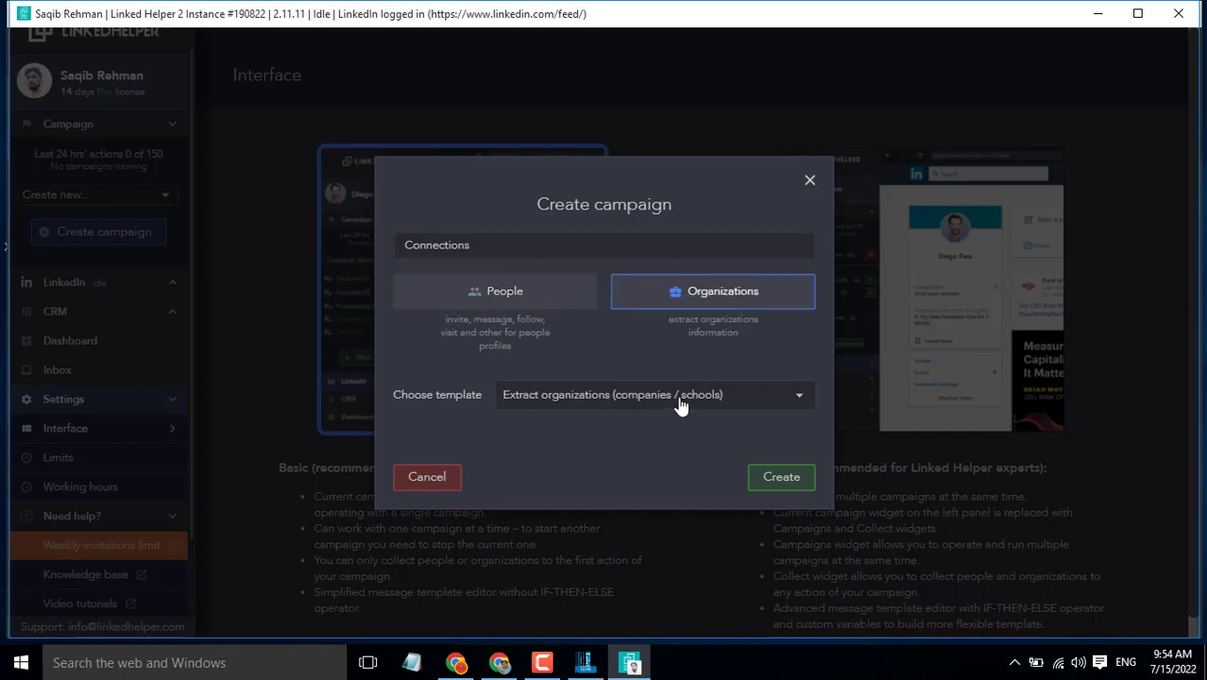
{"action": "left_click", "coordinate": [496, 301]}
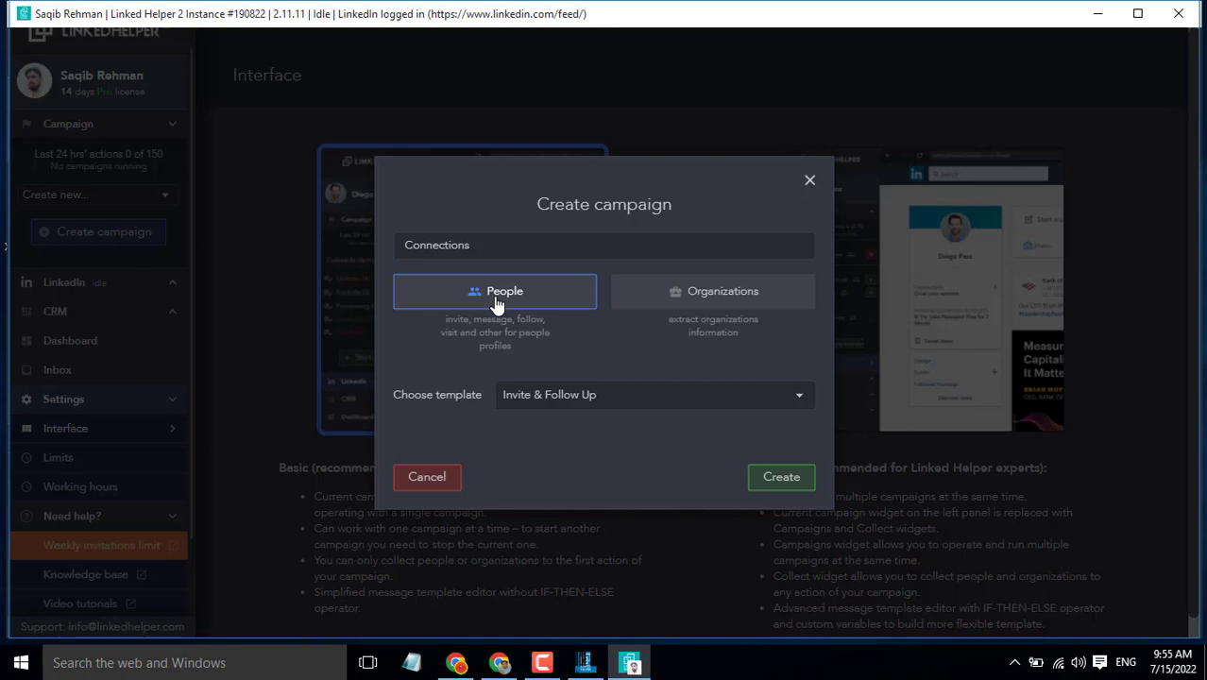
{"action": "left_click", "coordinate": [705, 402]}
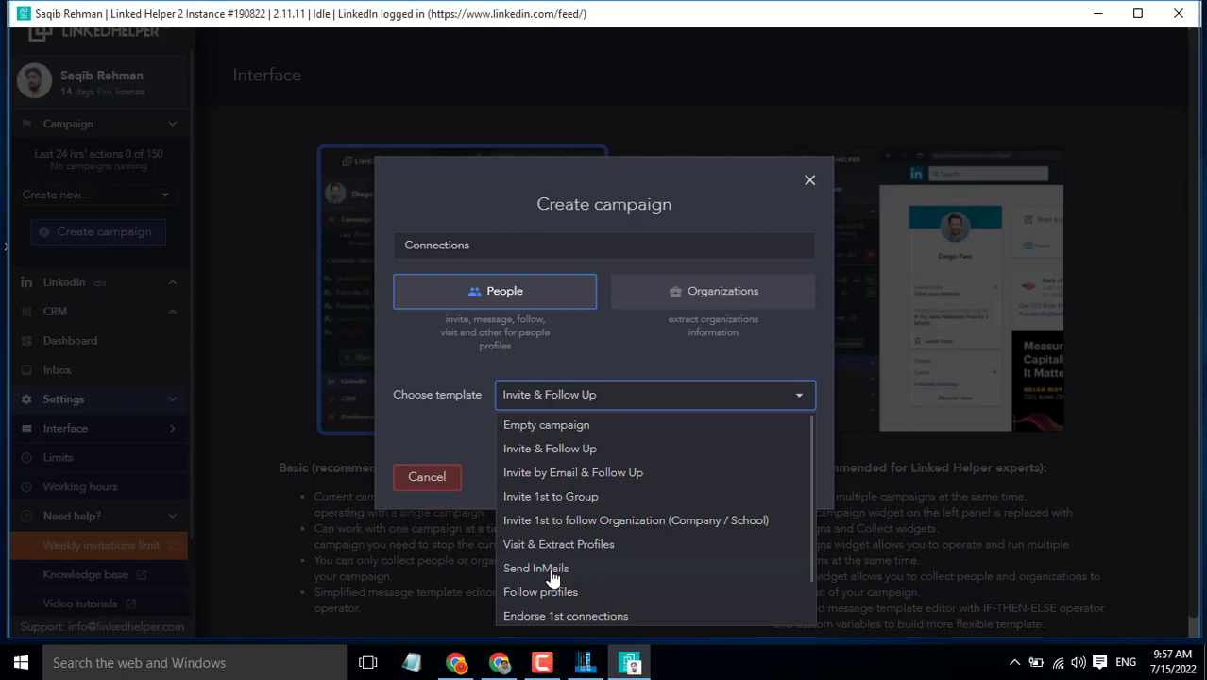
Step: Keep the Invite & Follow Up template and create the Connections campaign
{"action": "left_click", "coordinate": [555, 452]}
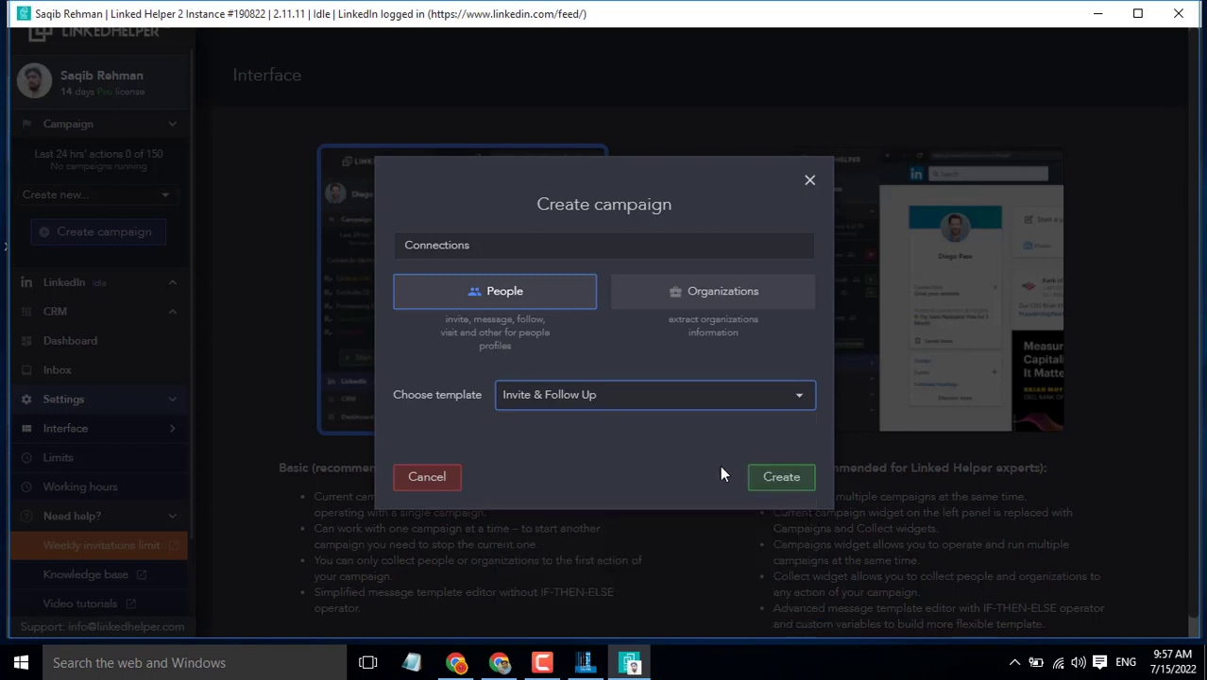
{"action": "left_click", "coordinate": [782, 485]}
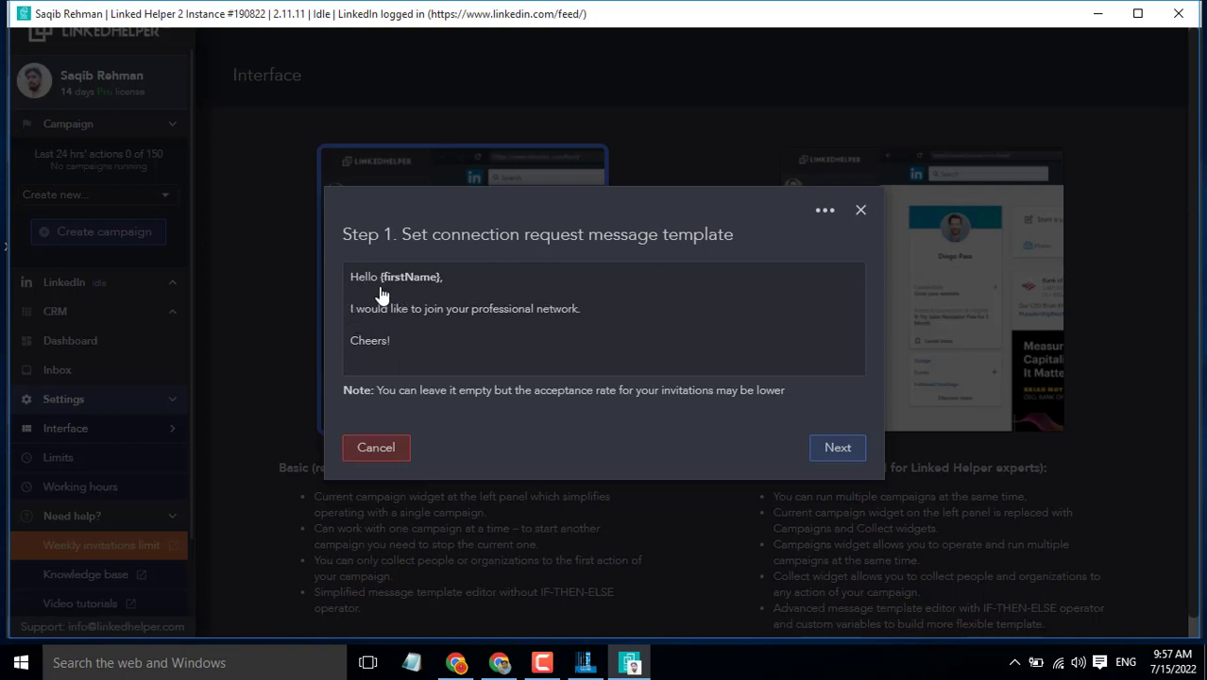
Step: Preview the default connection request message, then keep it unchanged and continue to Step 2
{"action": "left_click", "coordinate": [443, 352]}
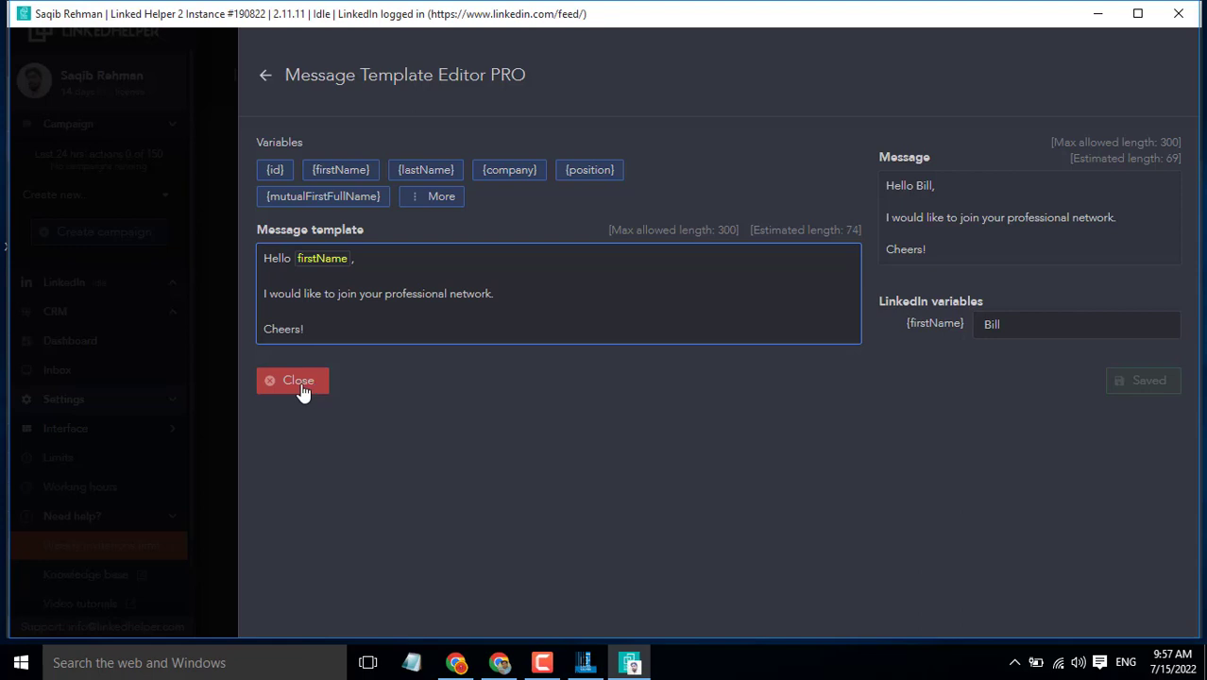
{"action": "left_click", "coordinate": [301, 383]}
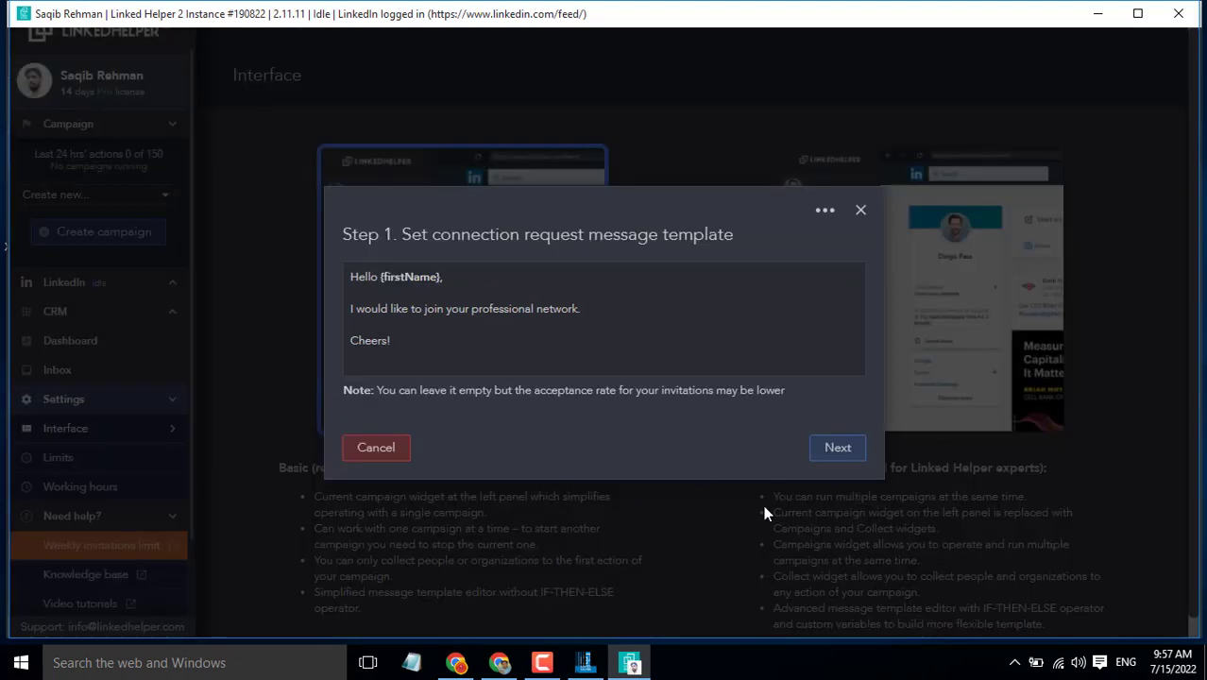
{"action": "left_click", "coordinate": [838, 449]}
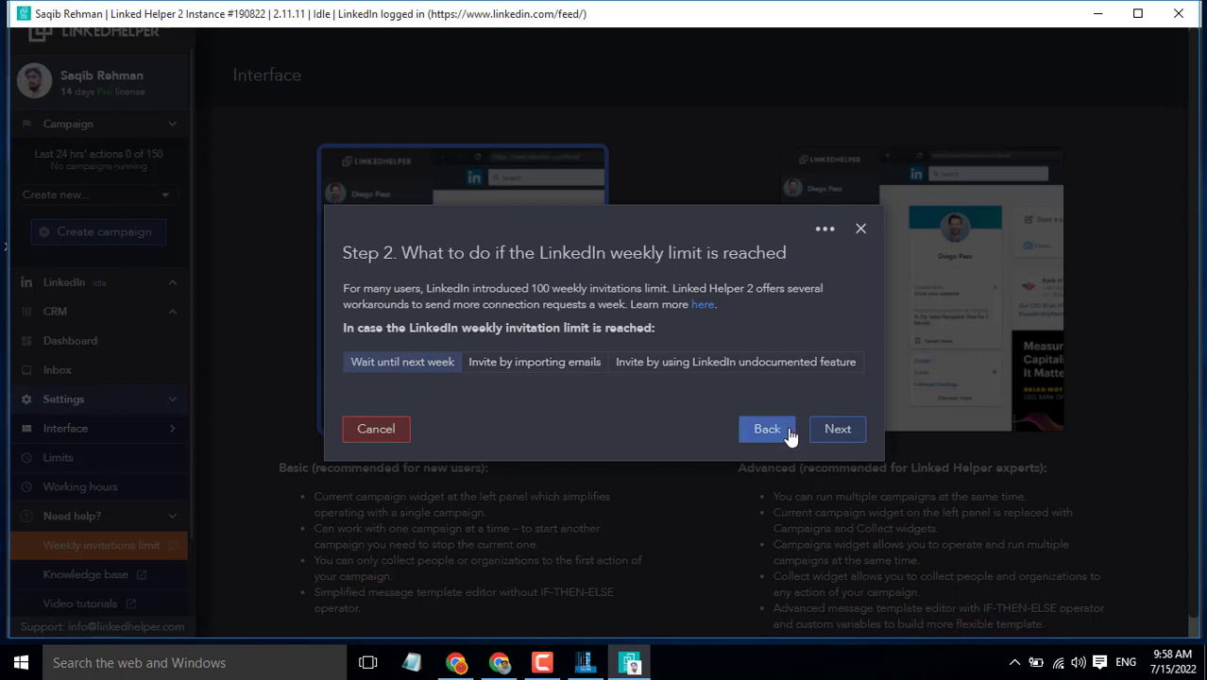
Step: Keep 'Wait until next week' and the default welcome message, then finish the campaign wizard
{"action": "left_click", "coordinate": [831, 431]}
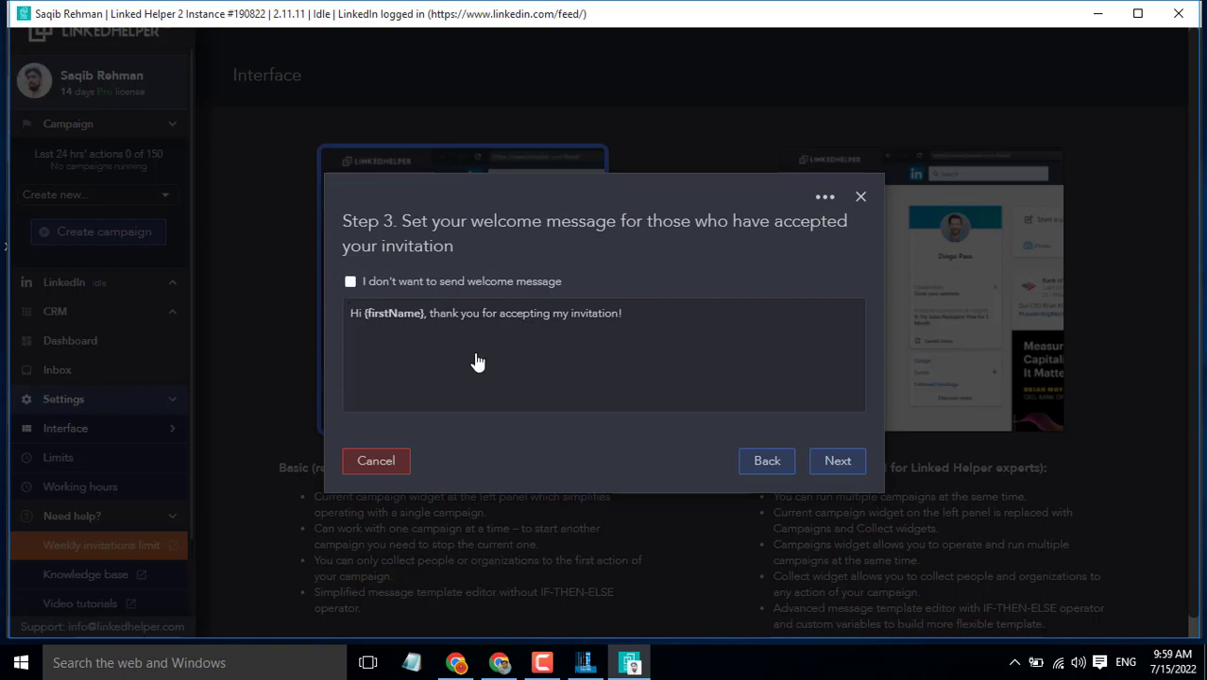
{"action": "left_click", "coordinate": [835, 461]}
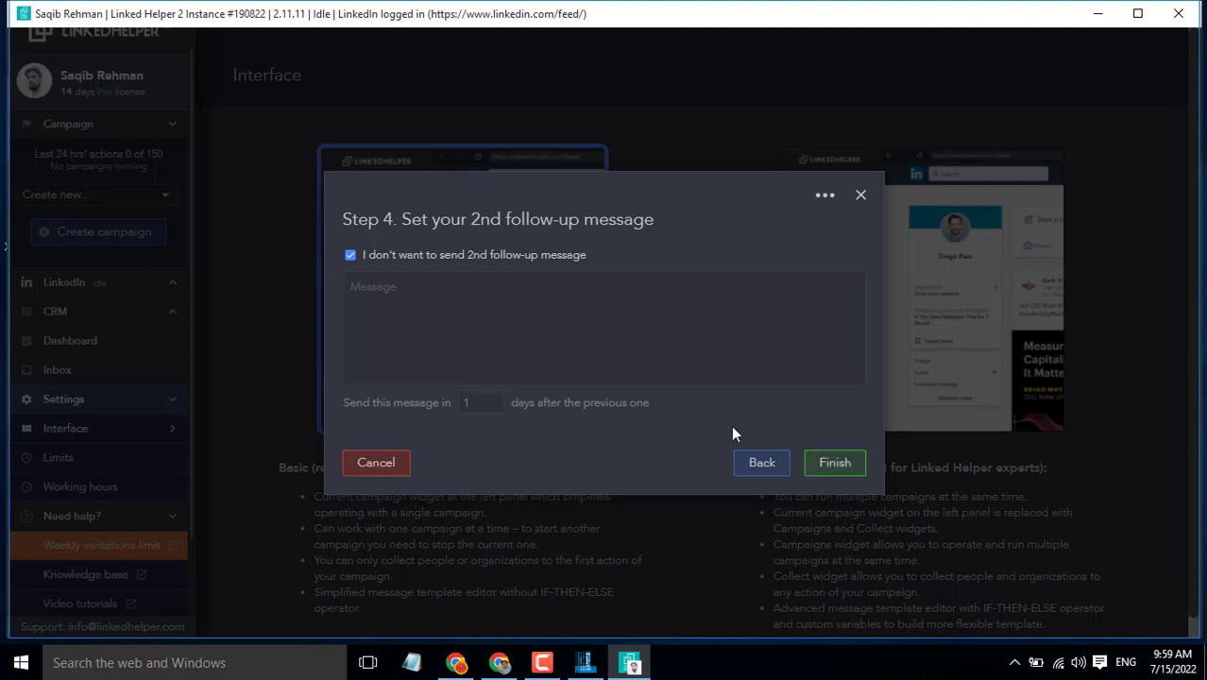
{"action": "left_click", "coordinate": [841, 470]}
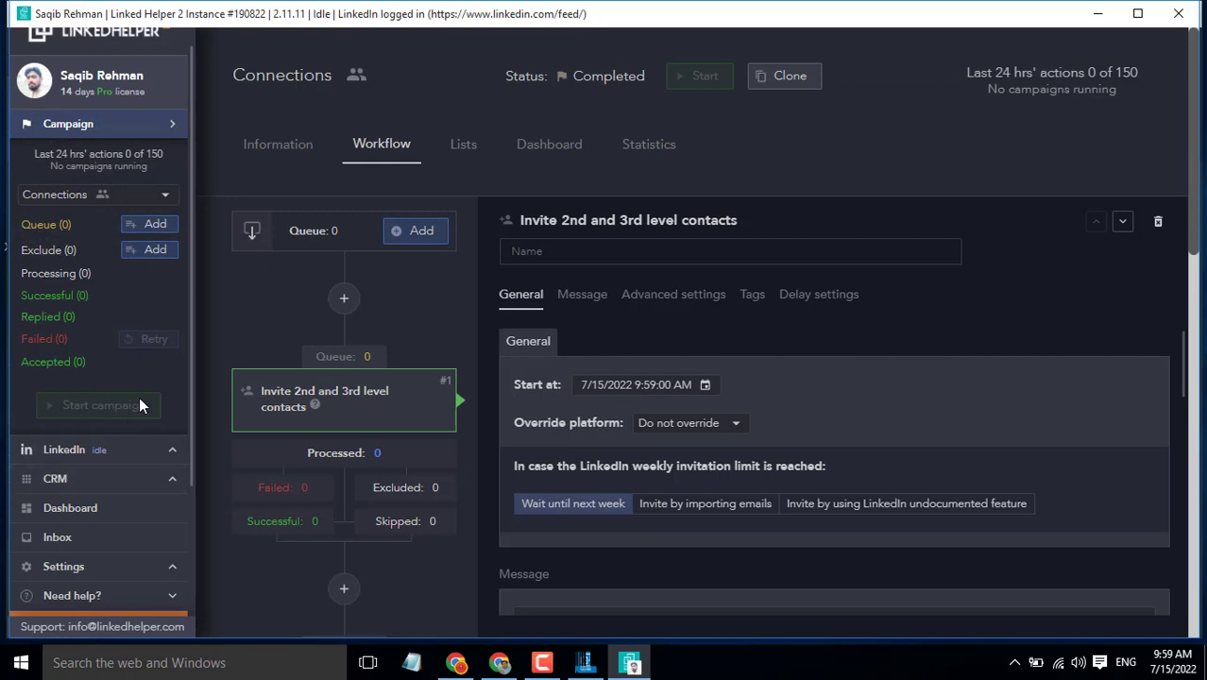
Step: Bring up the Choose source options for adding people to the Connections queue
{"action": "left_click", "coordinate": [143, 226]}
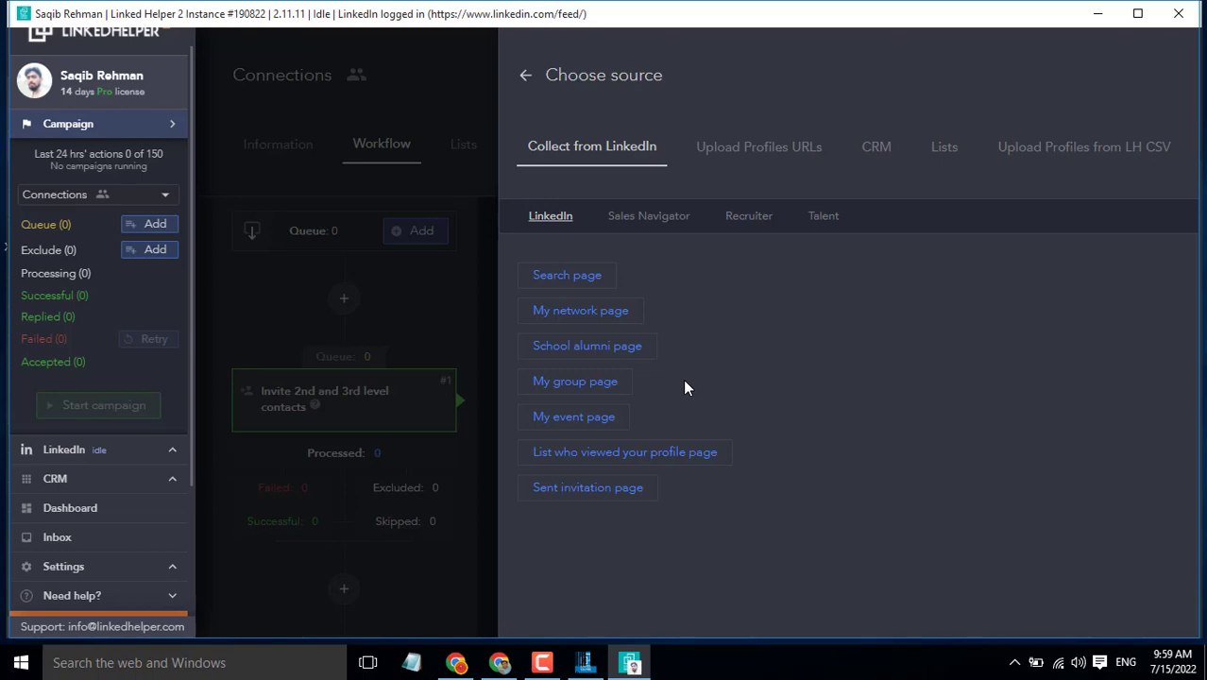
Step: Use a LinkedIn Search page as the source, dismiss the notice, collapse Messaging, and focus search
{"action": "left_click", "coordinate": [567, 276]}
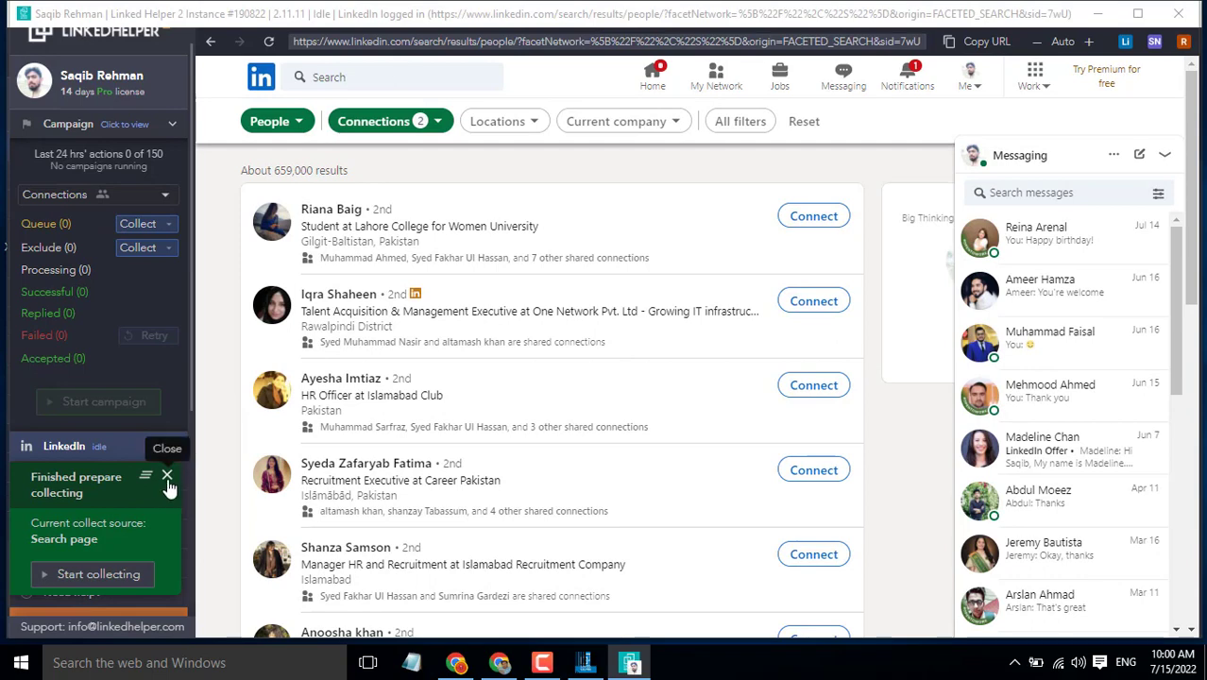
{"action": "left_click", "coordinate": [167, 477]}
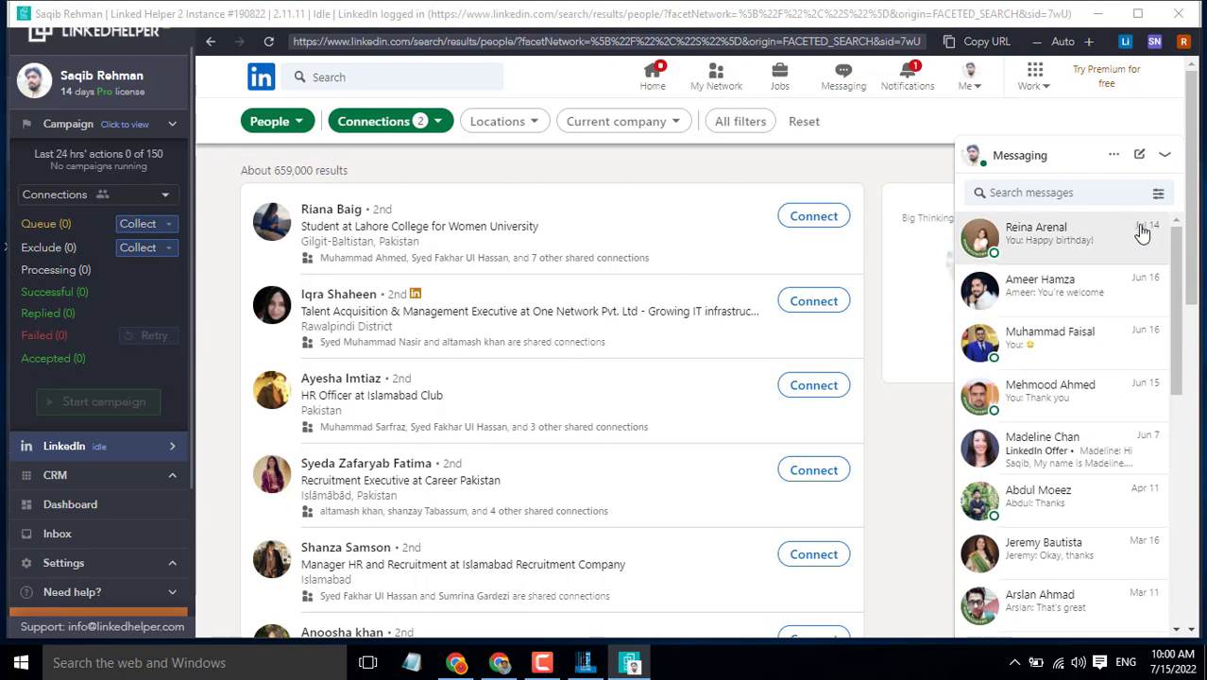
{"action": "left_click", "coordinate": [1164, 154]}
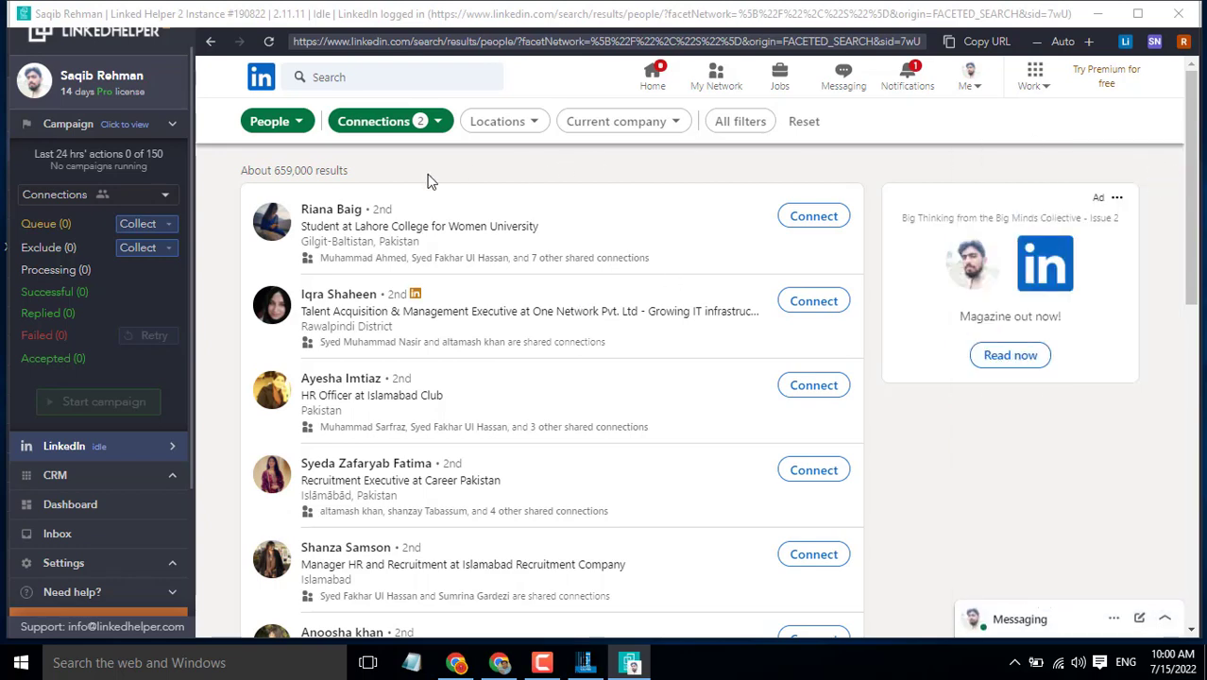
{"action": "left_click", "coordinate": [398, 81]}
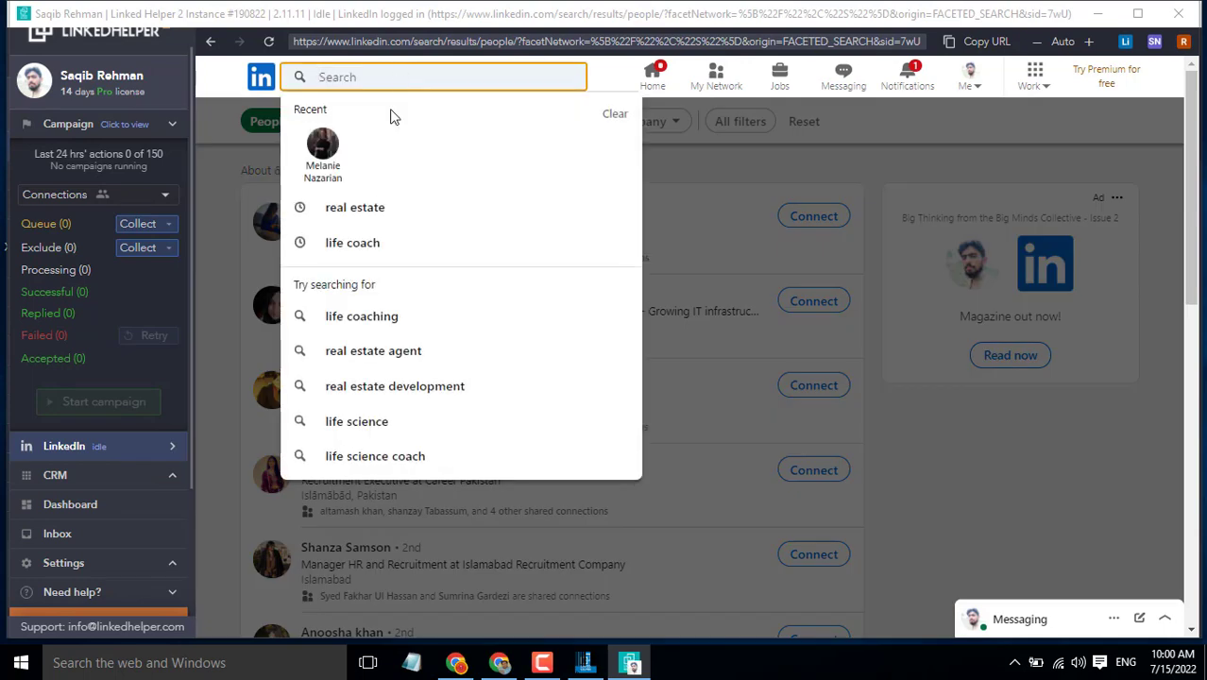
Step: Rerun the 'real estate' search for People, filtered to 2nd and 3rd+ degree connections
{"action": "left_click", "coordinate": [355, 207]}
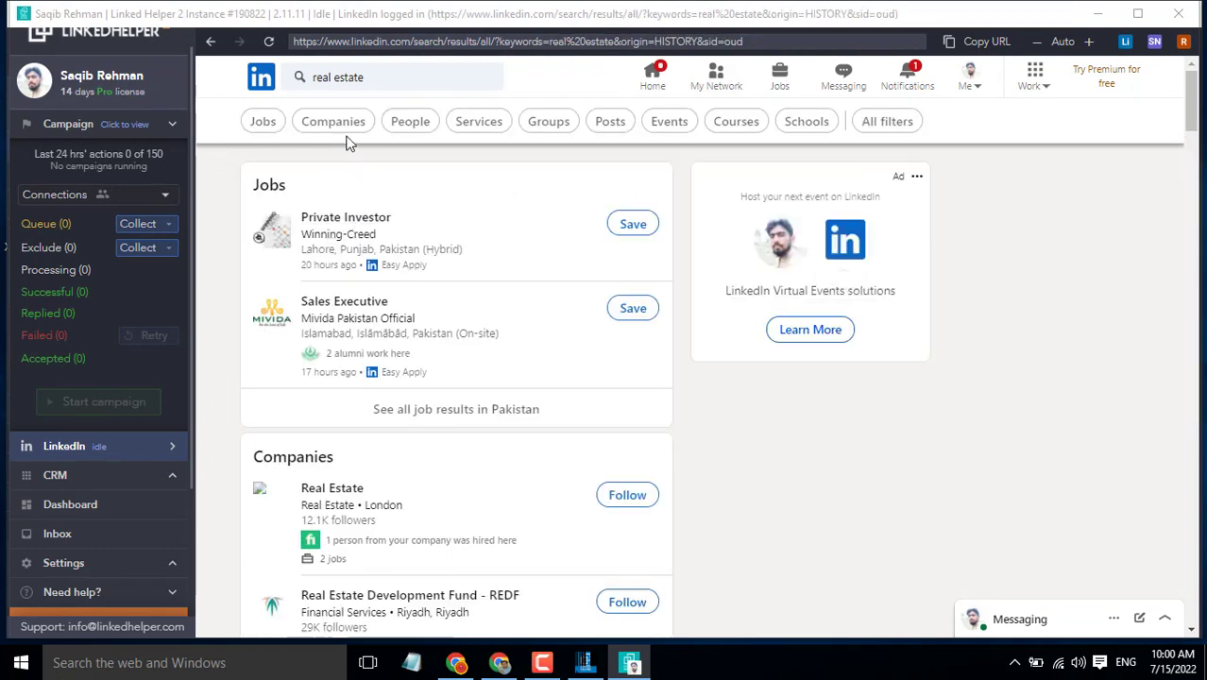
{"action": "left_click", "coordinate": [417, 130]}
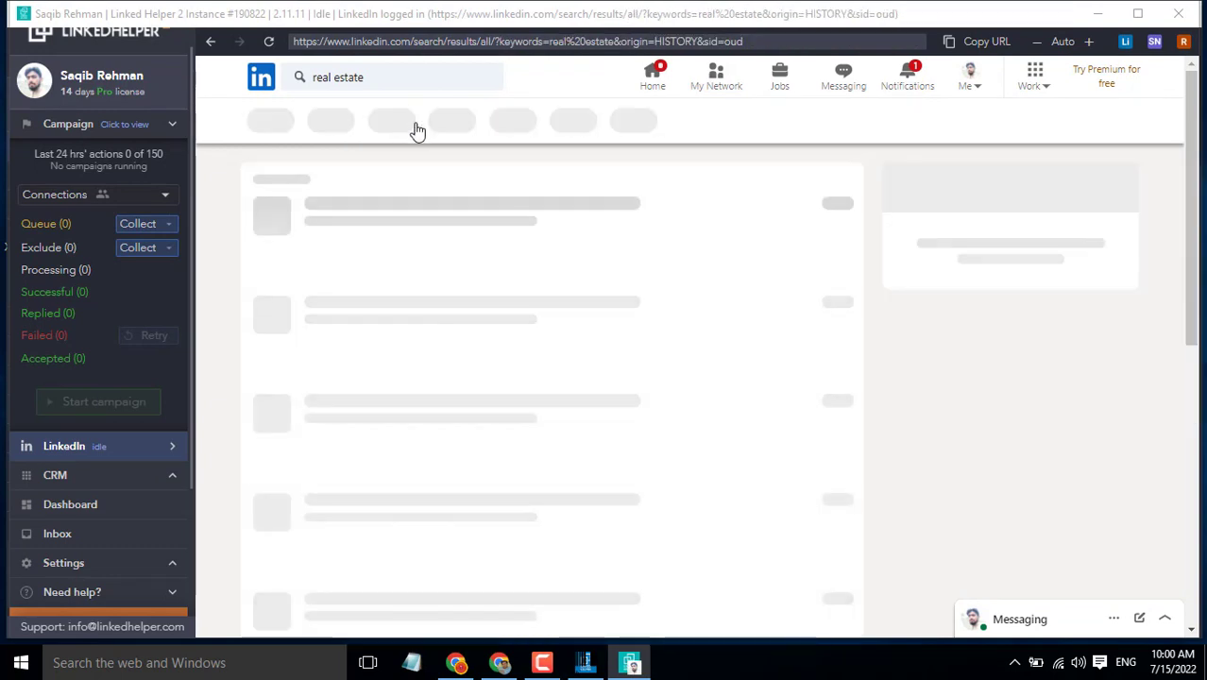
{"action": "left_click", "coordinate": [417, 129]}
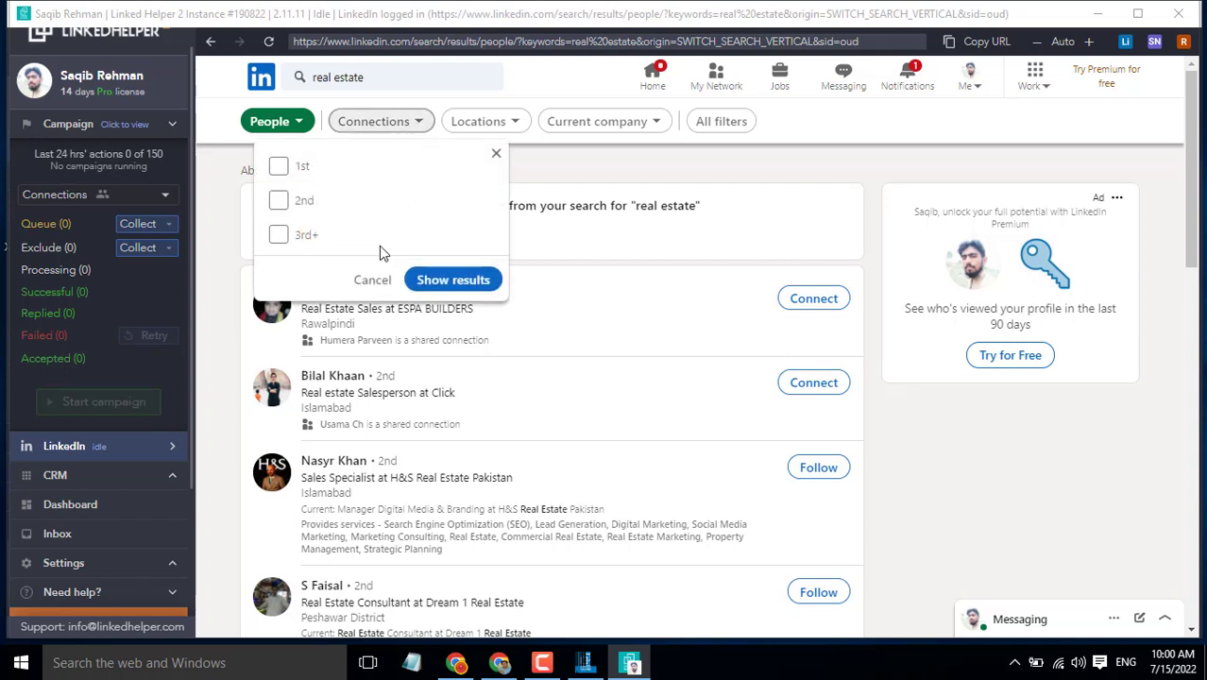
{"action": "left_click", "coordinate": [279, 200]}
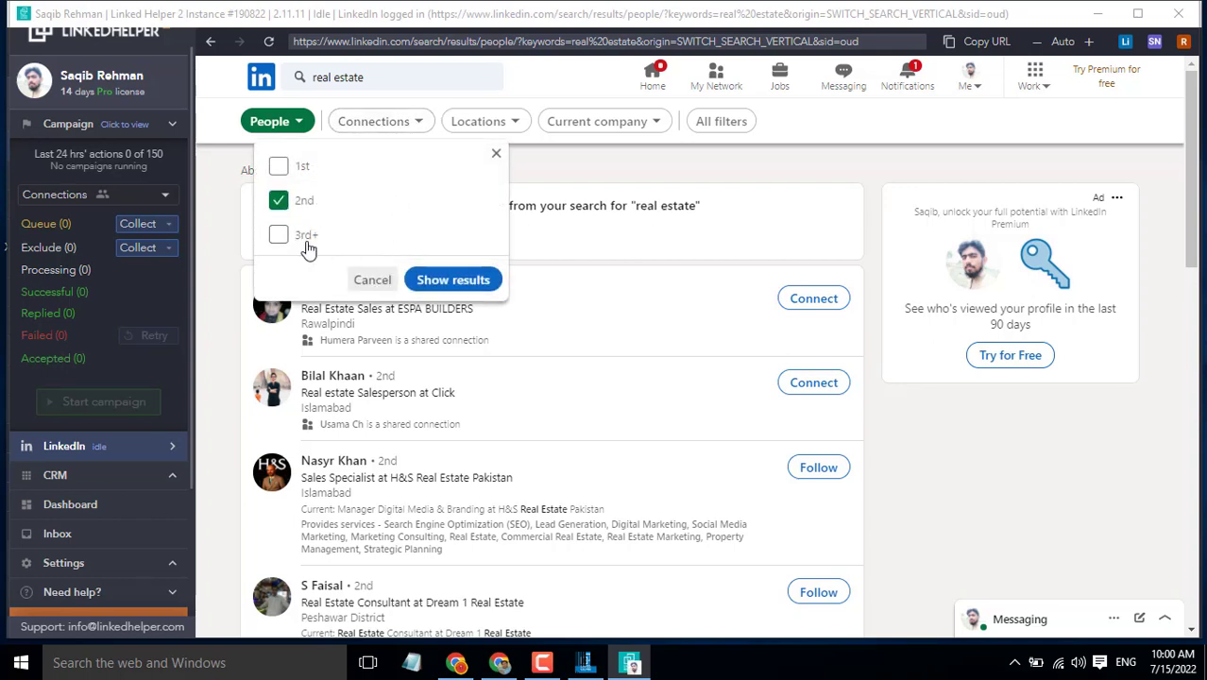
{"action": "left_click", "coordinate": [279, 236]}
{"action": "left_click", "coordinate": [436, 284]}
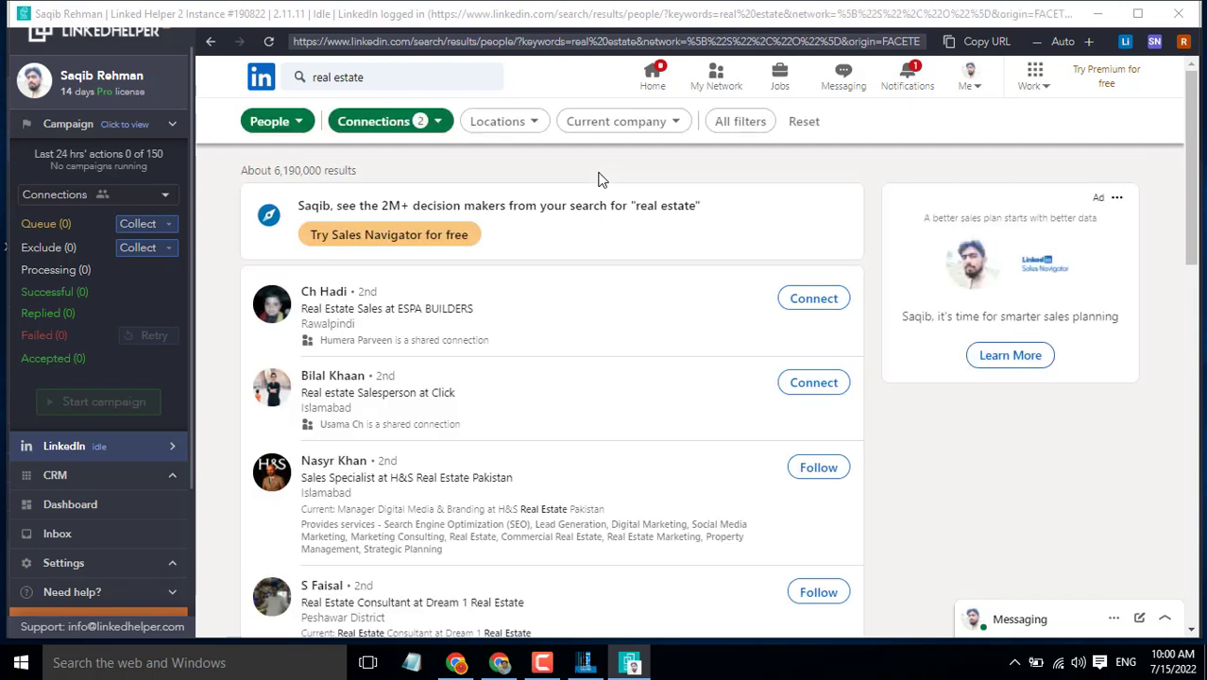
Step: Filter the 'real estate' people results to the United States location
{"action": "left_click", "coordinate": [505, 129]}
{"action": "left_click", "coordinate": [444, 222]}
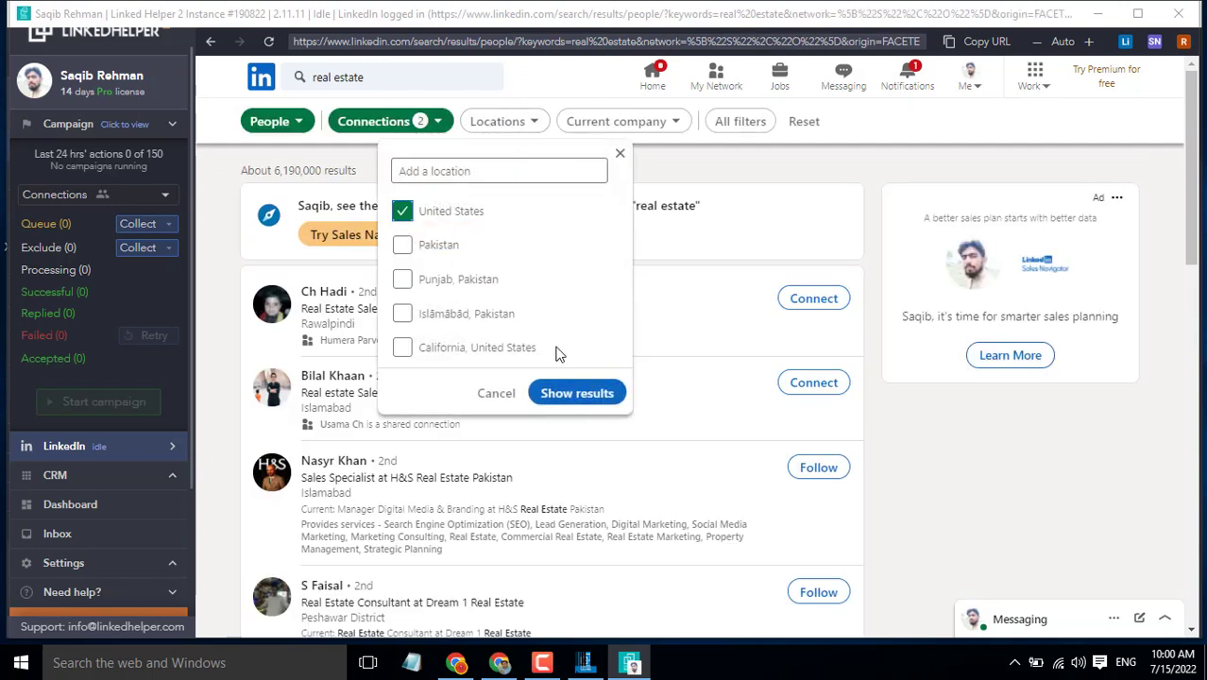
{"action": "left_click", "coordinate": [568, 400]}
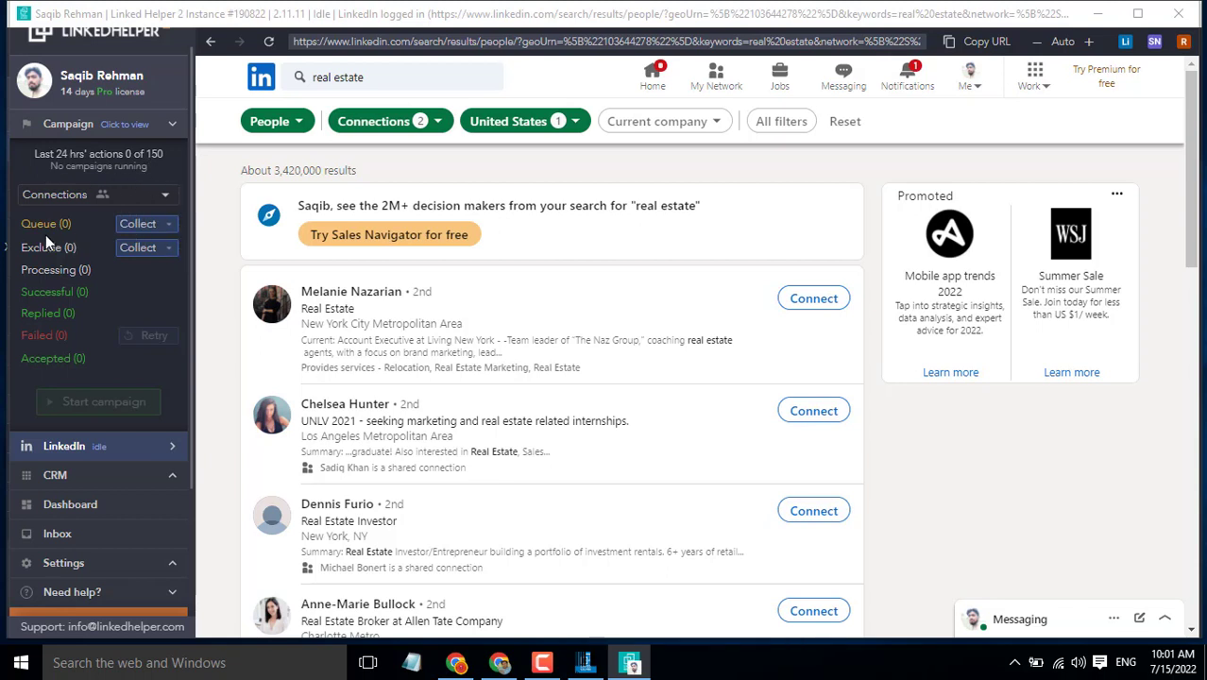
Step: Collect the people on the current search results page into the Connections queue
{"action": "left_click", "coordinate": [138, 228]}
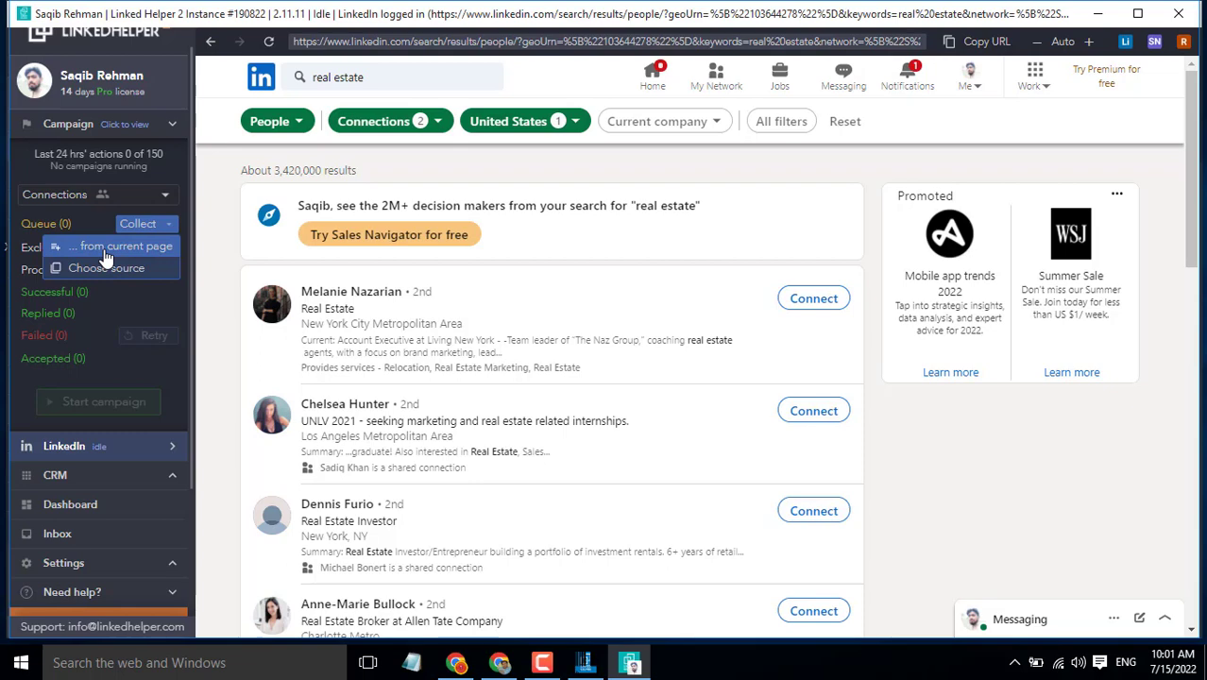
{"action": "left_click", "coordinate": [104, 248]}
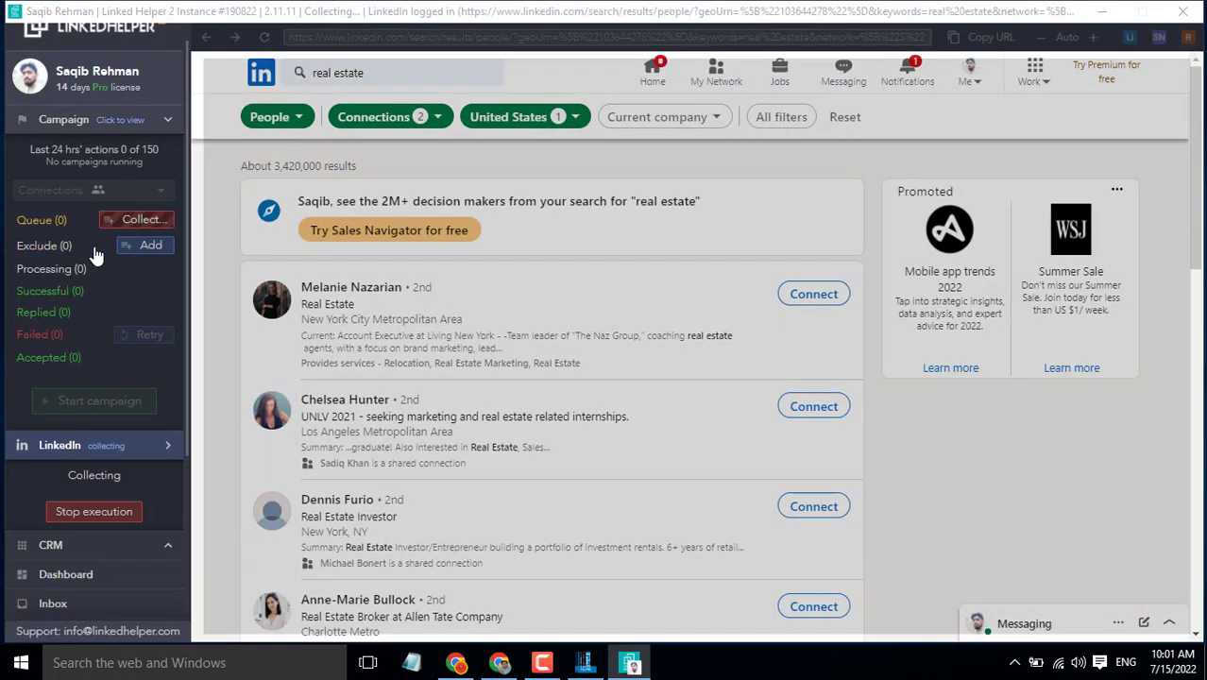